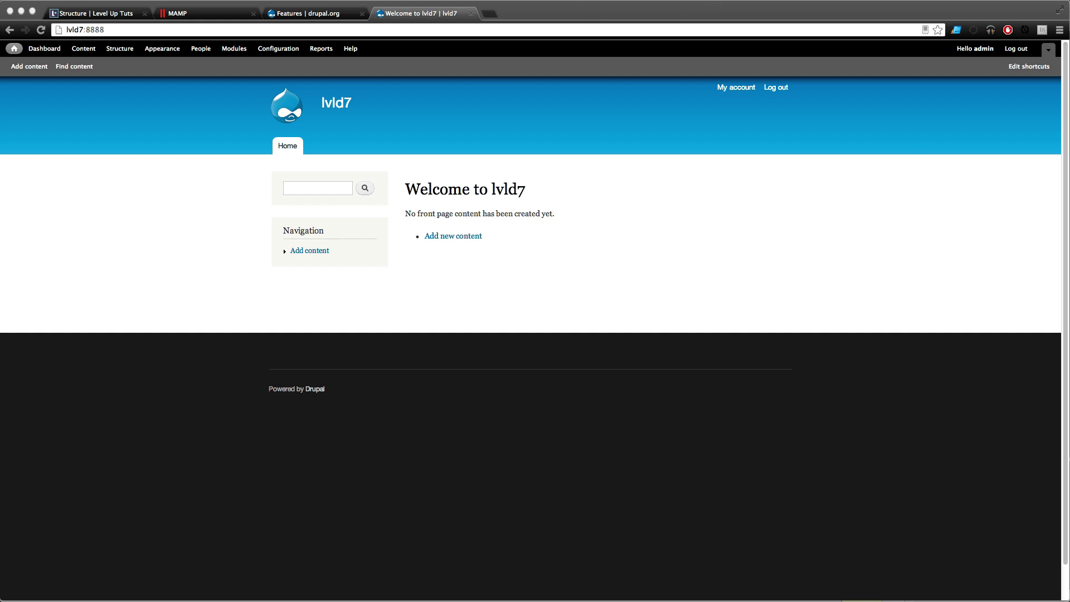
- On the Level Up Tuts site, list the Features-category modules, with Features 7.x-2.0-beta2 enabled
left_click(111, 13)
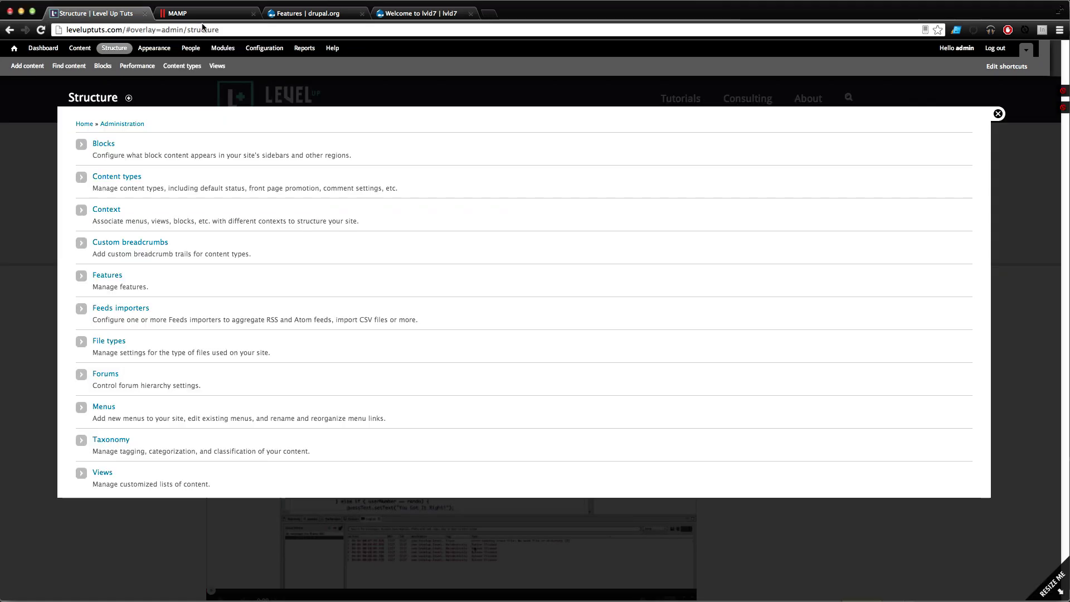
left_click(224, 49)
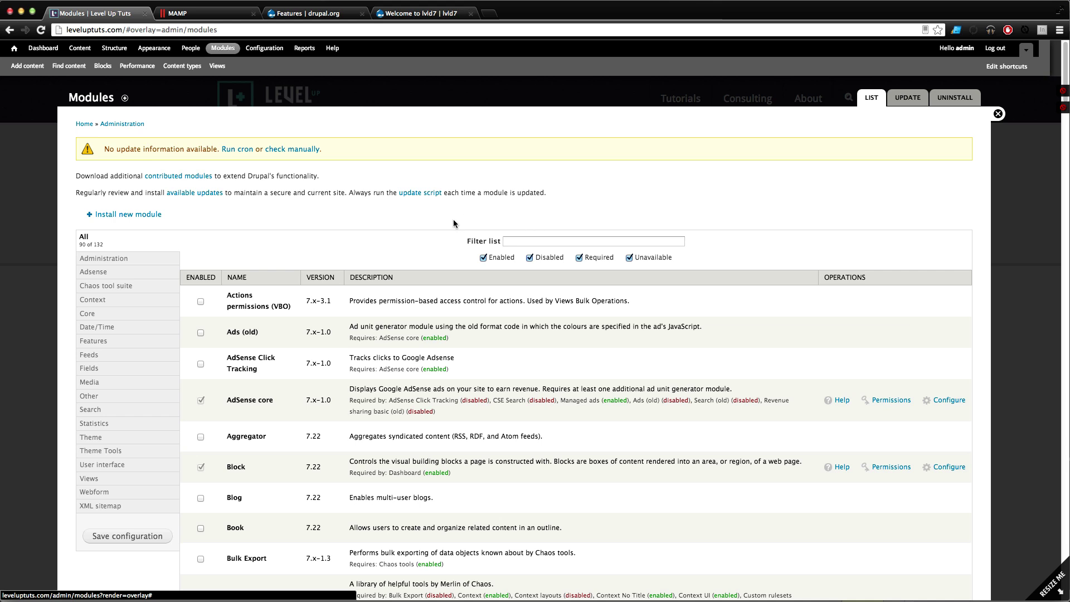
left_click(119, 346)
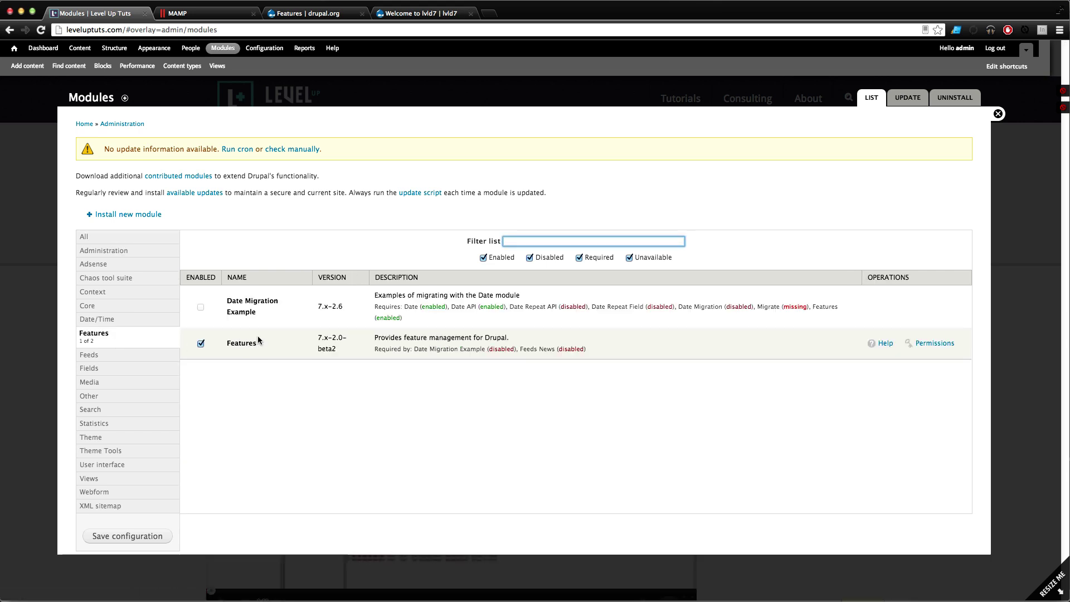
left_click(307, 13)
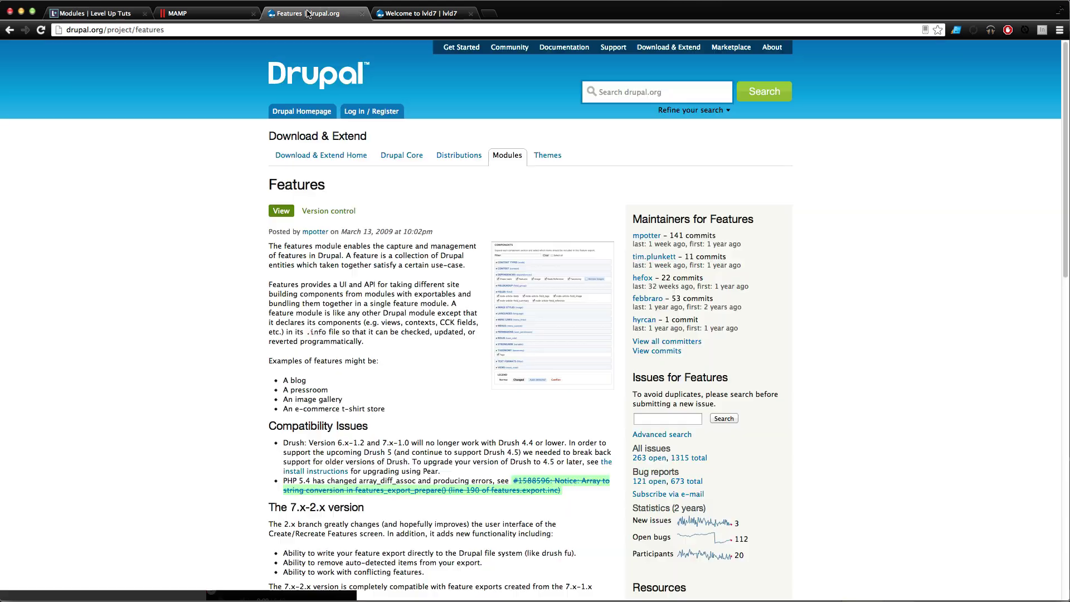
left_click_drag(62, 30, 128, 28)
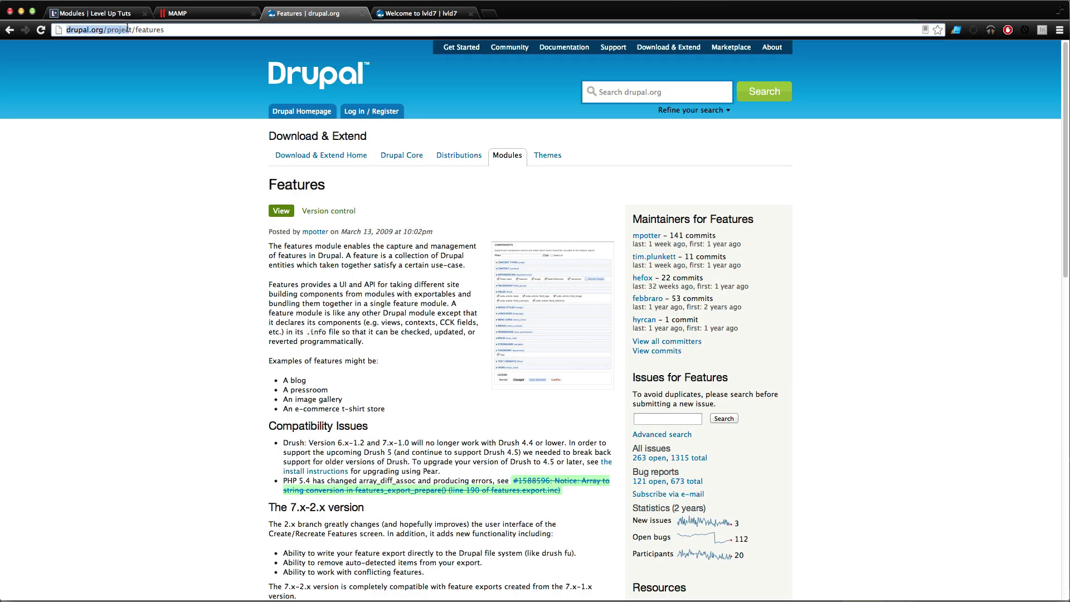
left_click(132, 29)
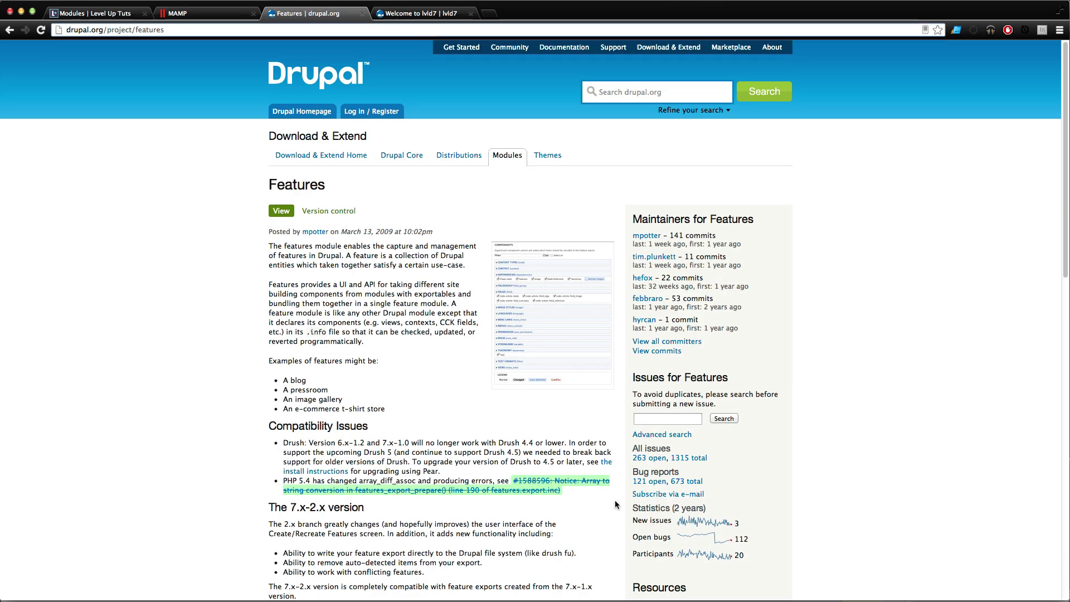
scroll(441, 367, "down", 3)
scroll(445, 378, "up", 2)
key("super+1")
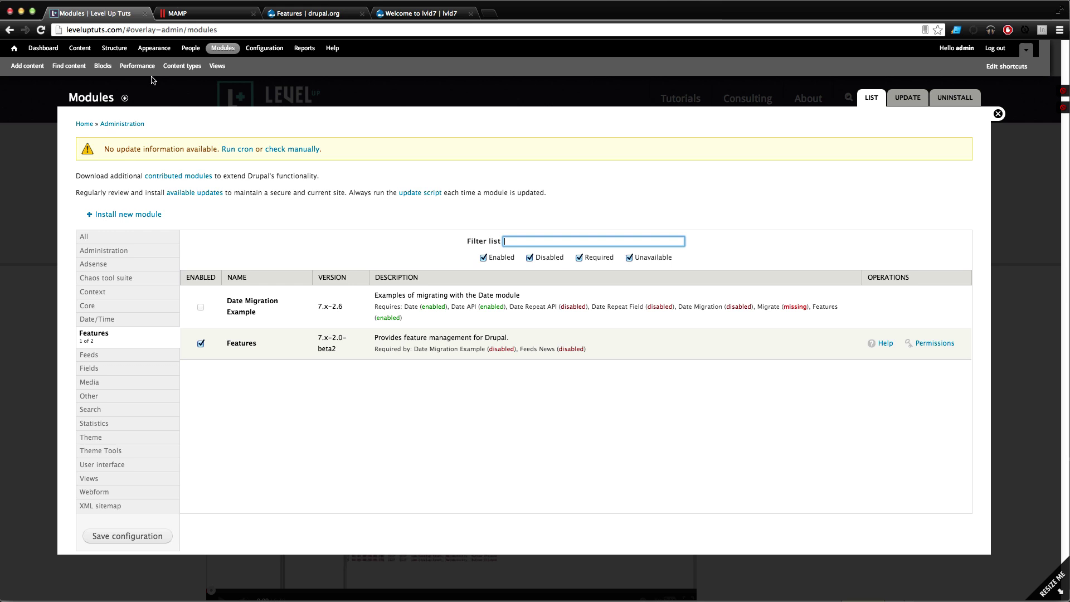
- Go to the Structure admin page listing blocks, content types, features and feeds importers
left_click(115, 49)
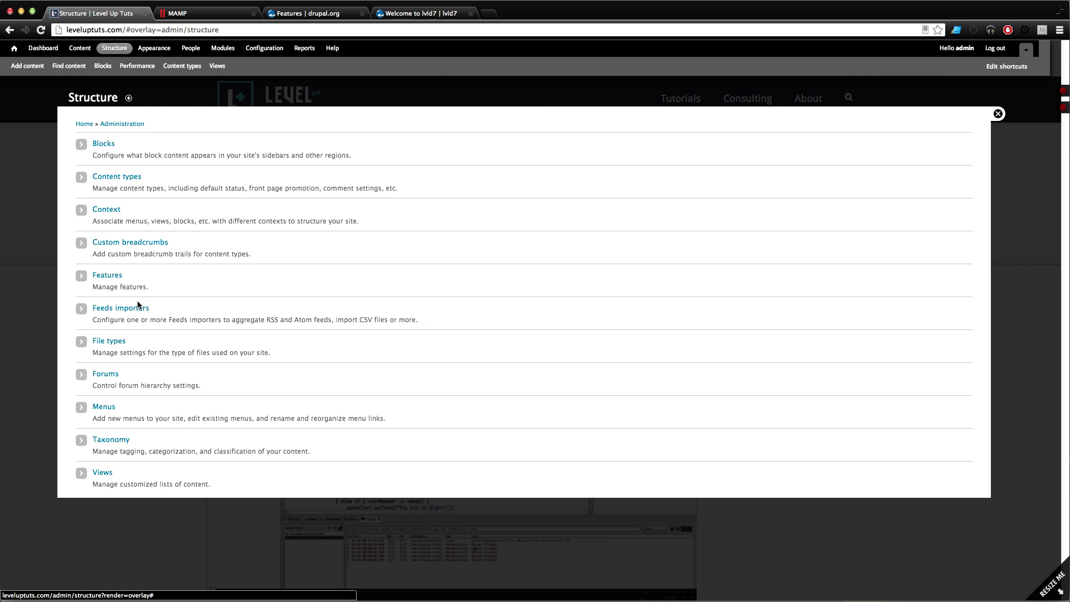
left_click(111, 309)
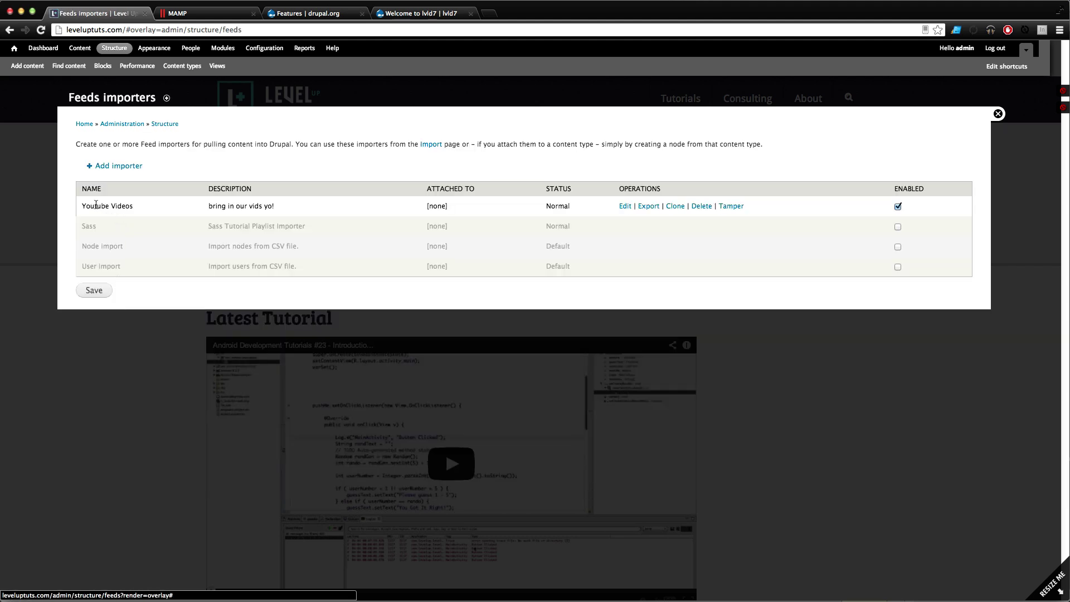
left_click_drag(95, 204, 215, 195)
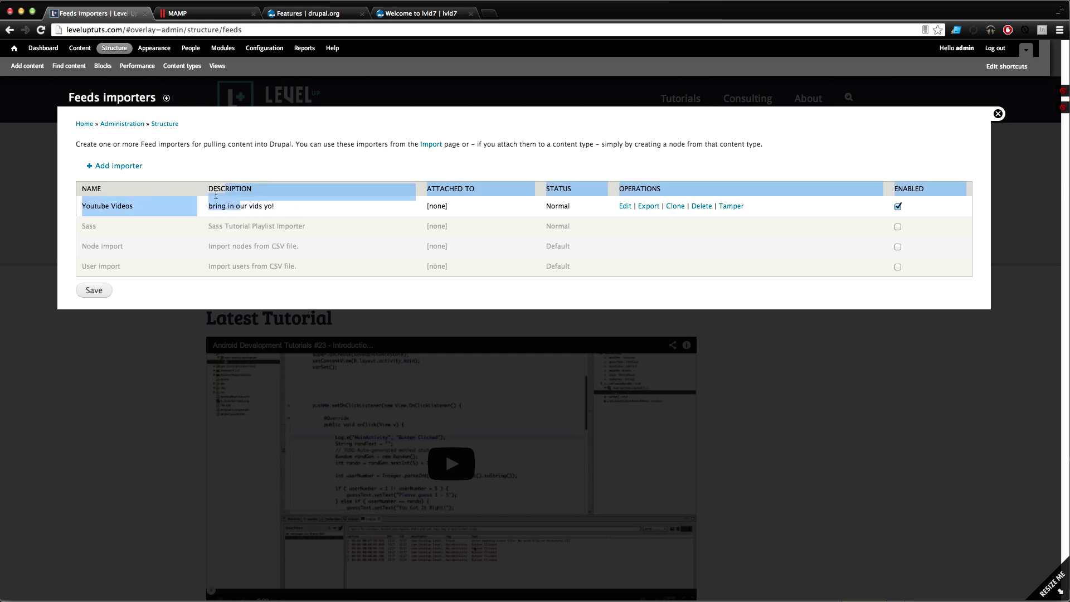
left_click(217, 197)
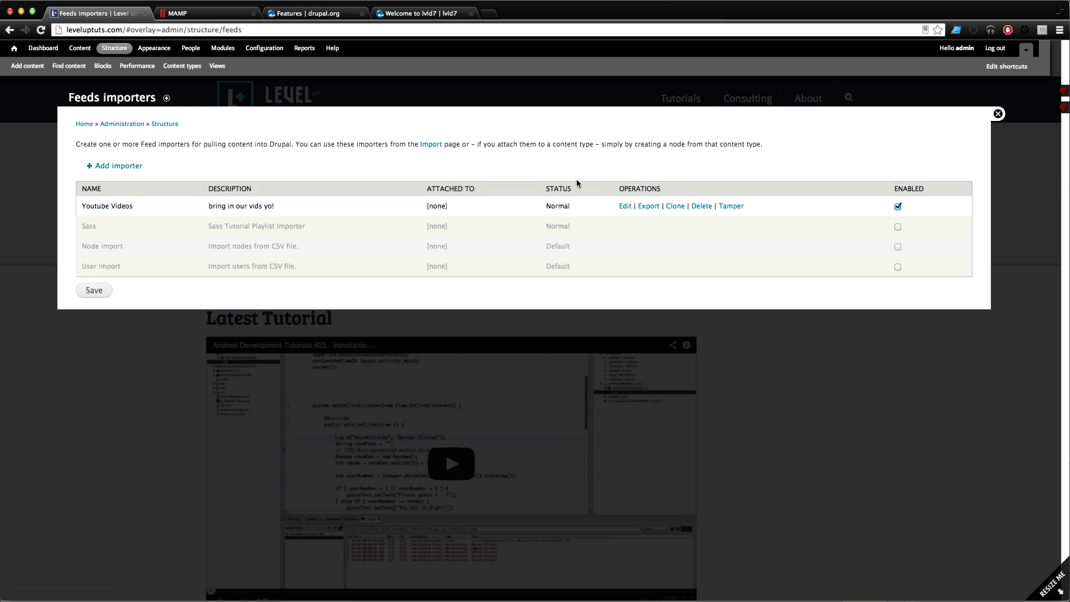
left_click(626, 206)
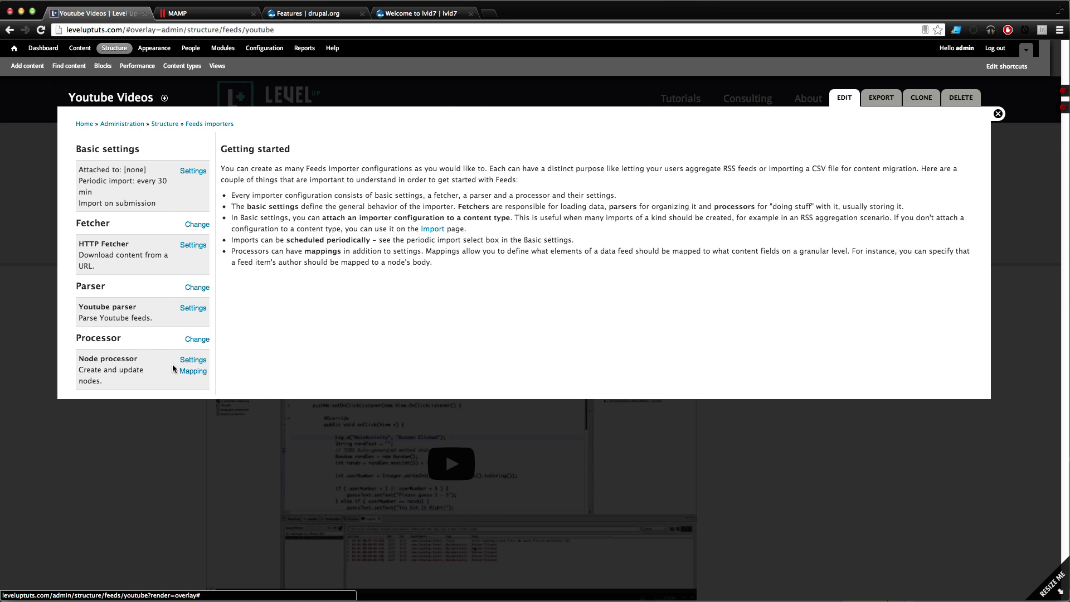
left_click(188, 360)
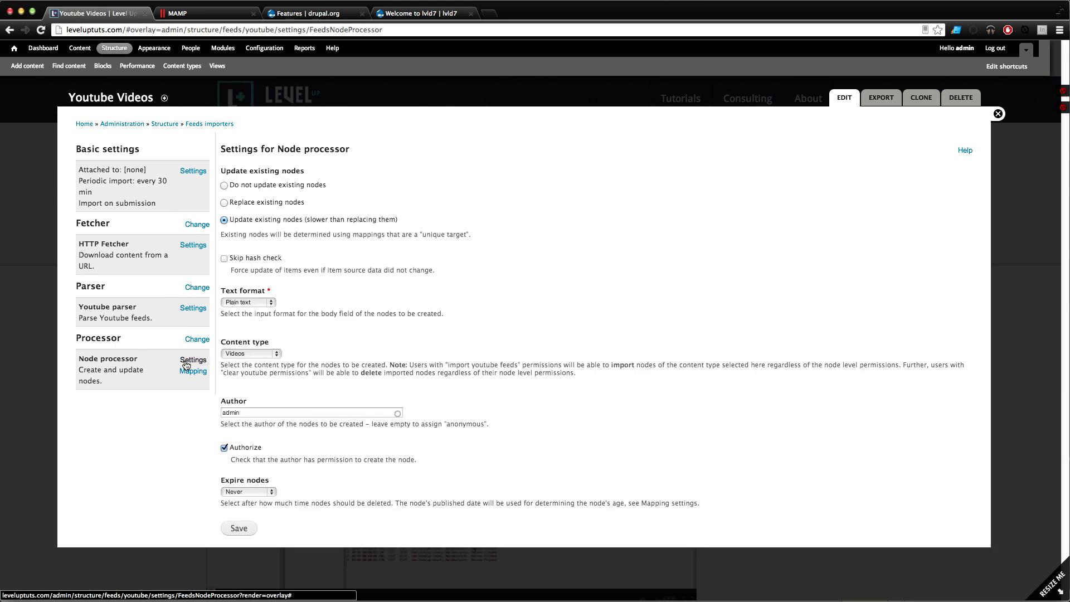
left_click(198, 225)
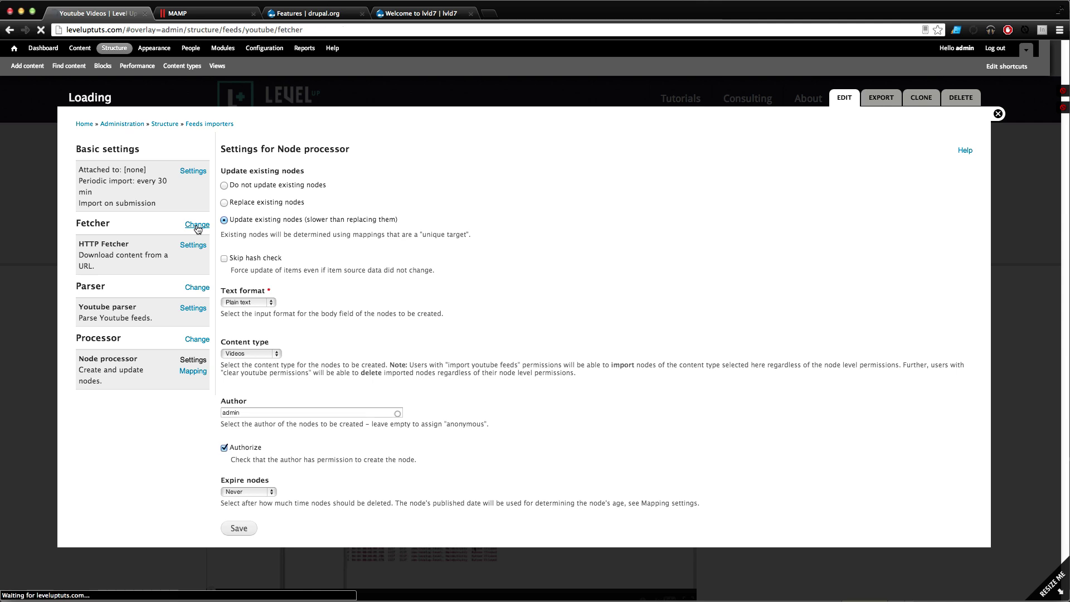
left_click(195, 174)
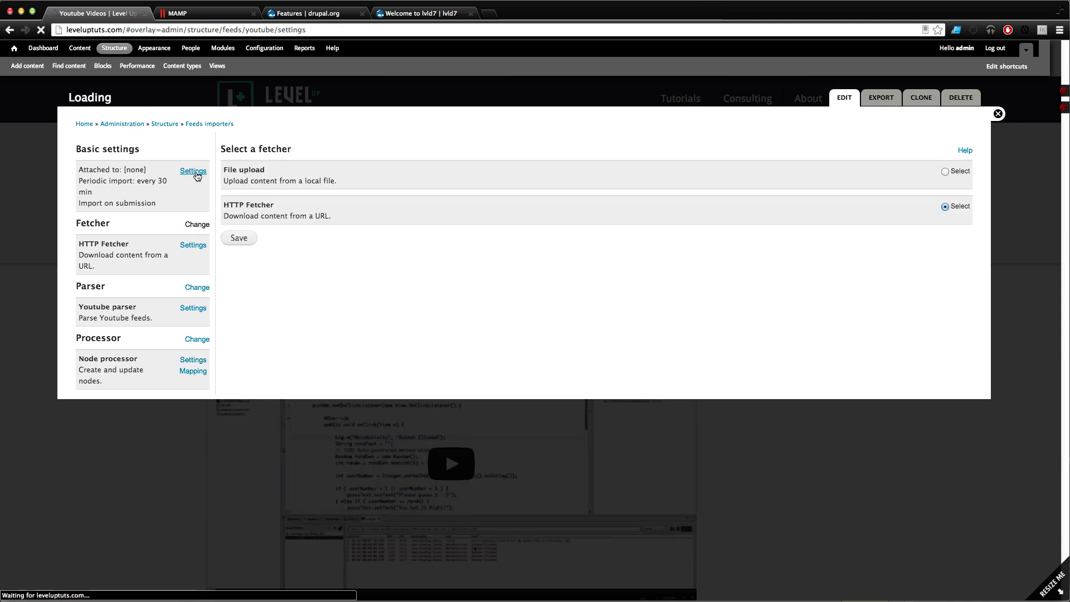
left_click(197, 289)
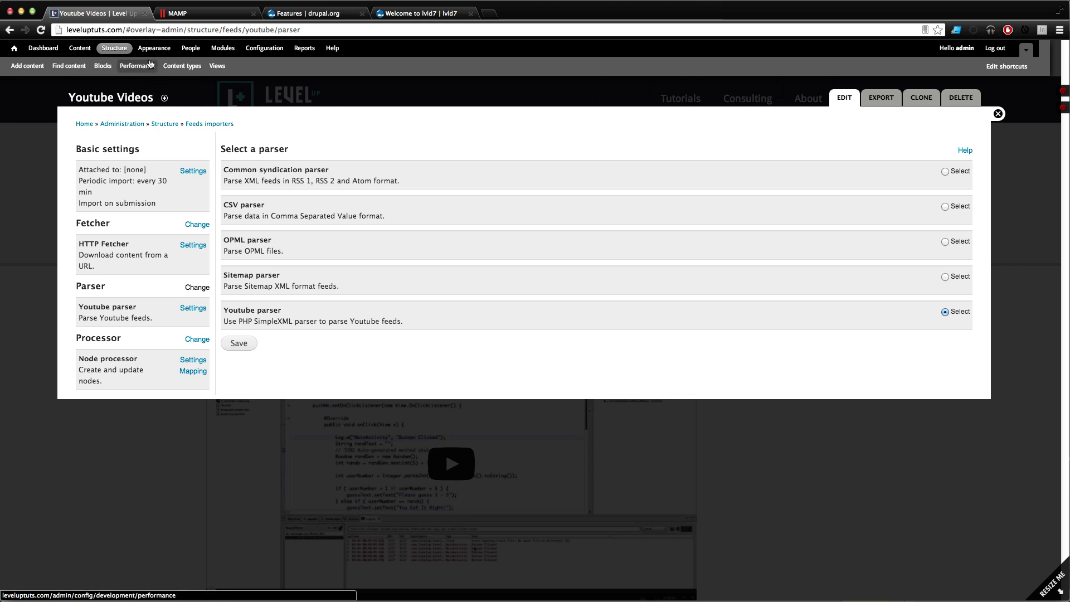
left_click(113, 50)
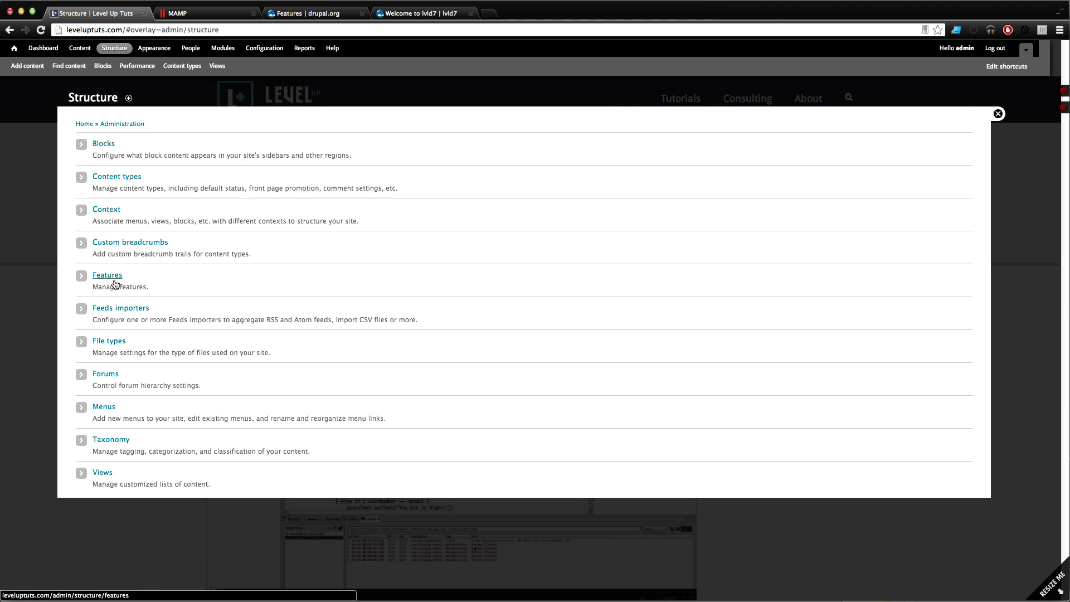
- Go to Manage features and start a new feature with Create feature
left_click(112, 276)
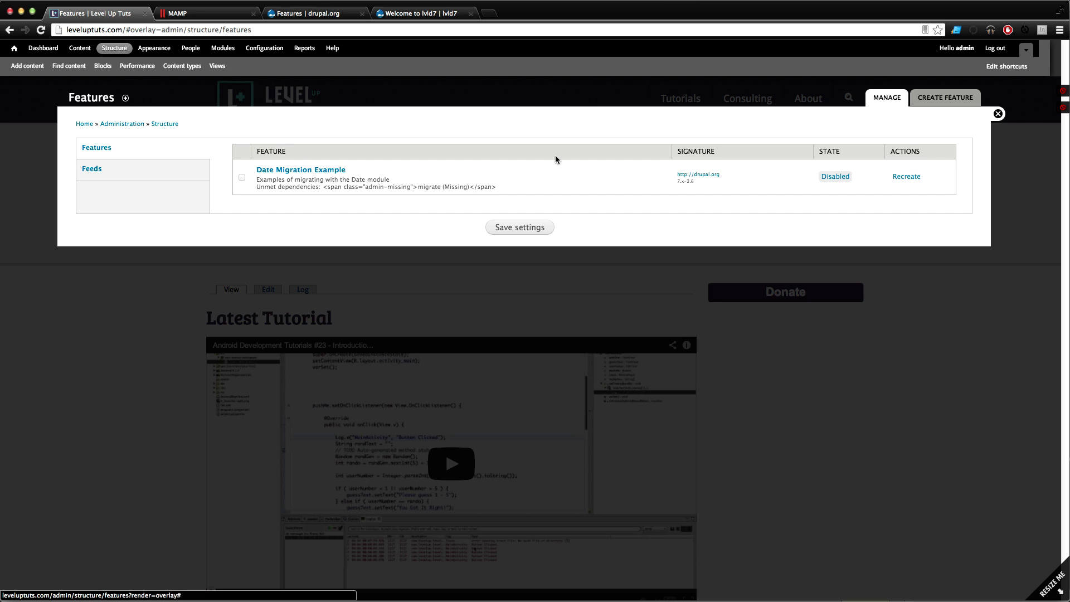
left_click(948, 98)
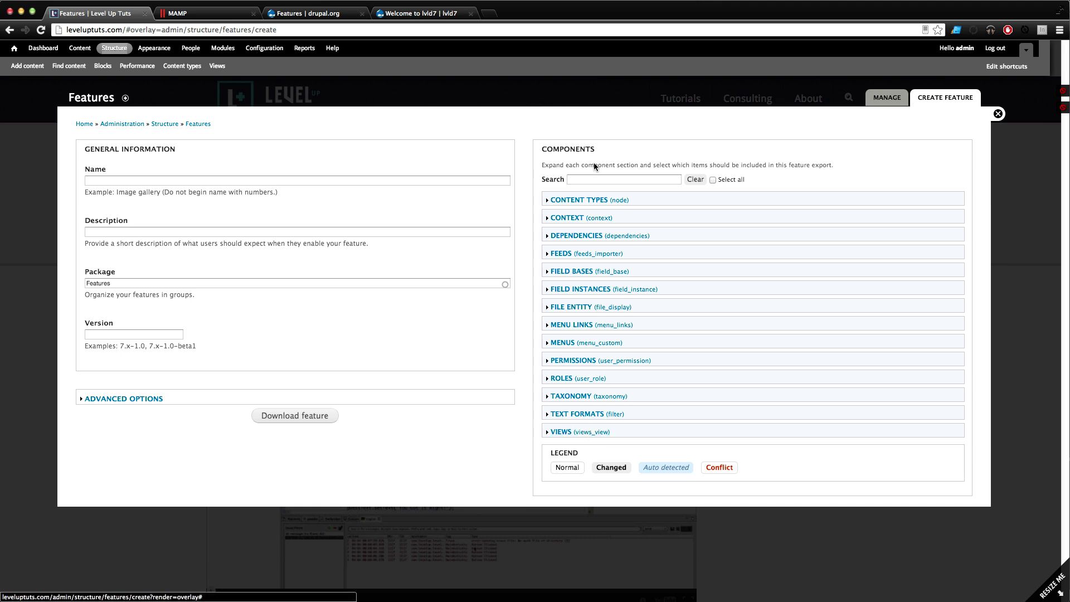
left_click(573, 201)
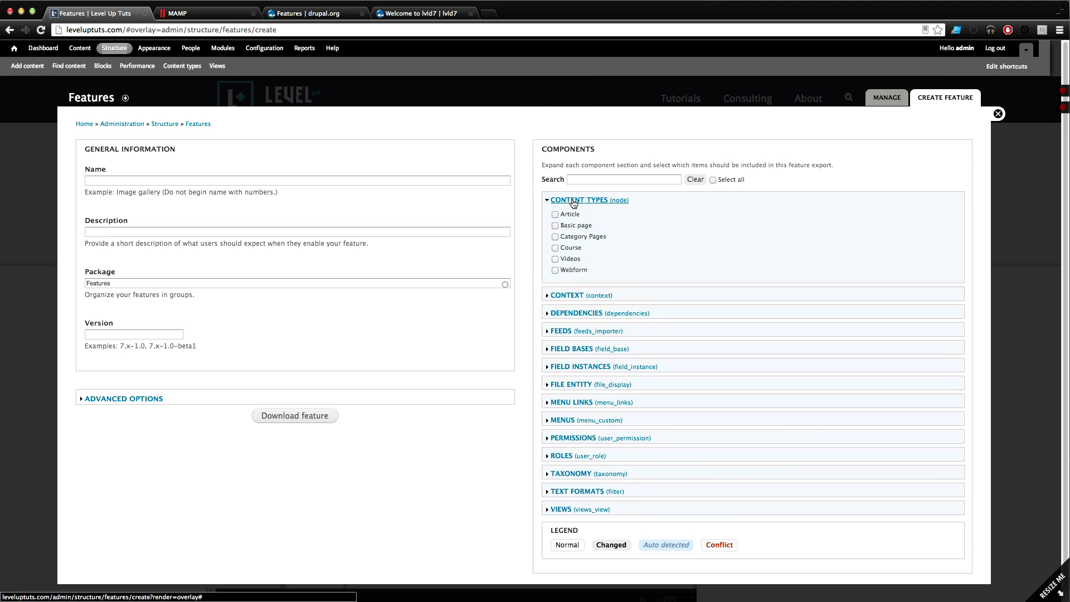
left_click(577, 295)
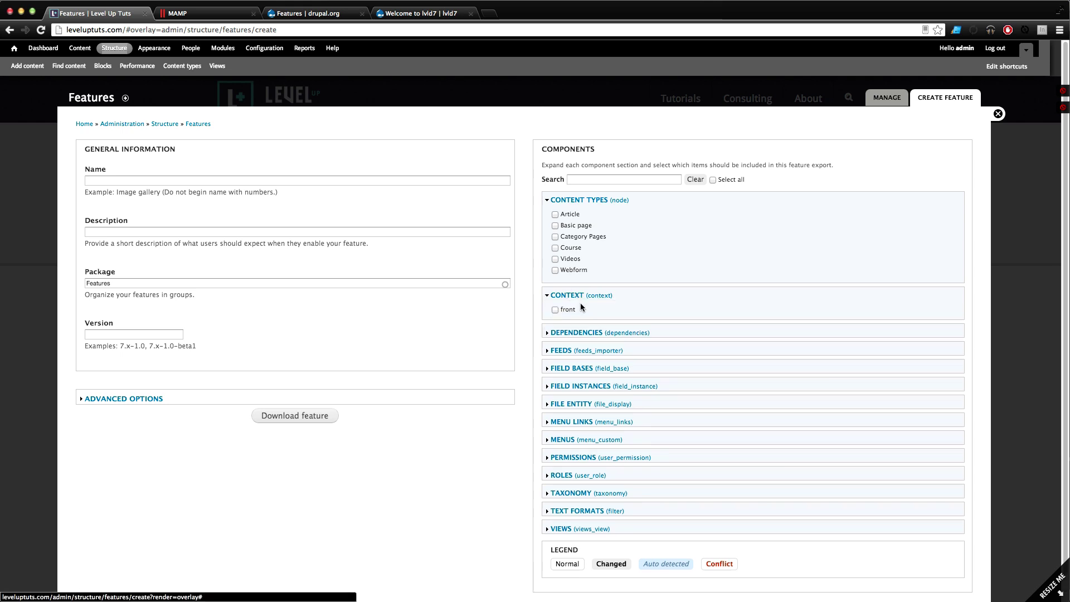
left_click(580, 296)
left_click(596, 300)
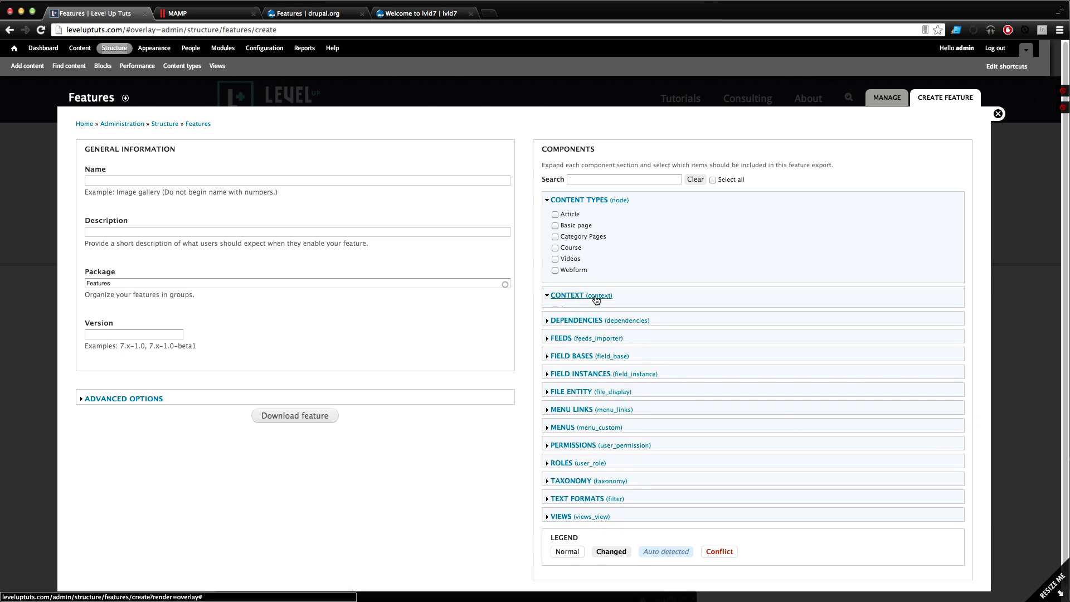
left_click(596, 297)
left_click(593, 332)
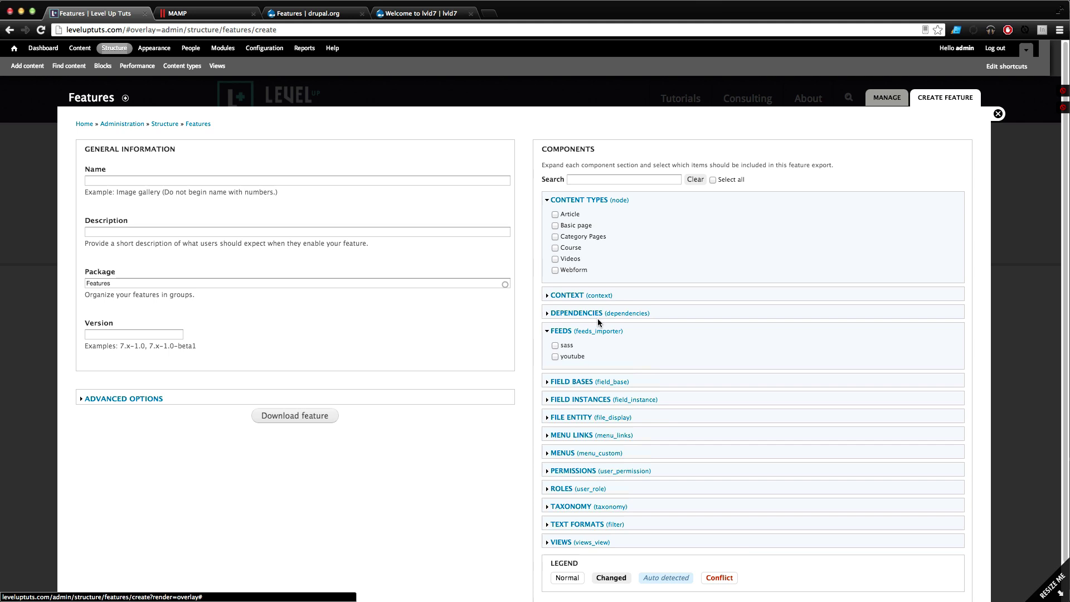
left_click(597, 327)
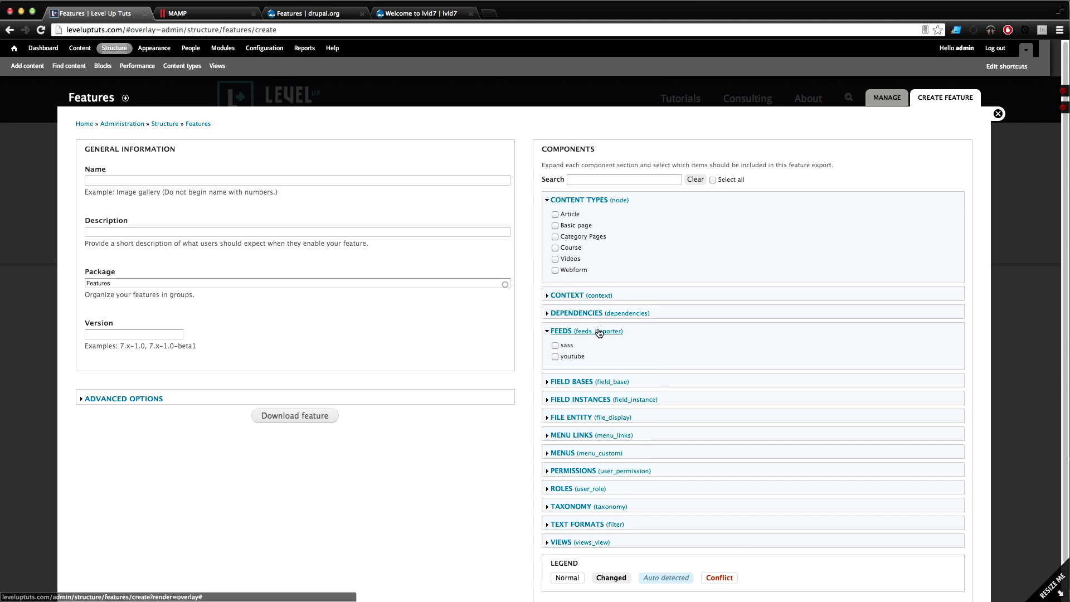
left_click(608, 201)
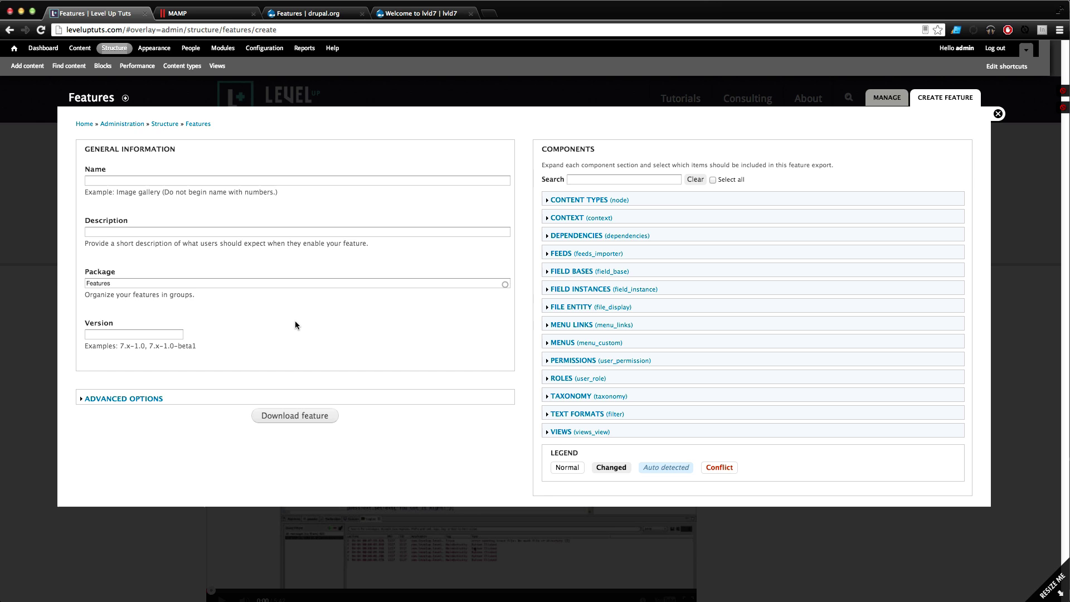
- Name the feature 'Youtube Importer' with description 'Imports our Levelup Tuts Videos'
left_click(236, 180)
type("Youtube Importer")
left_click(226, 244)
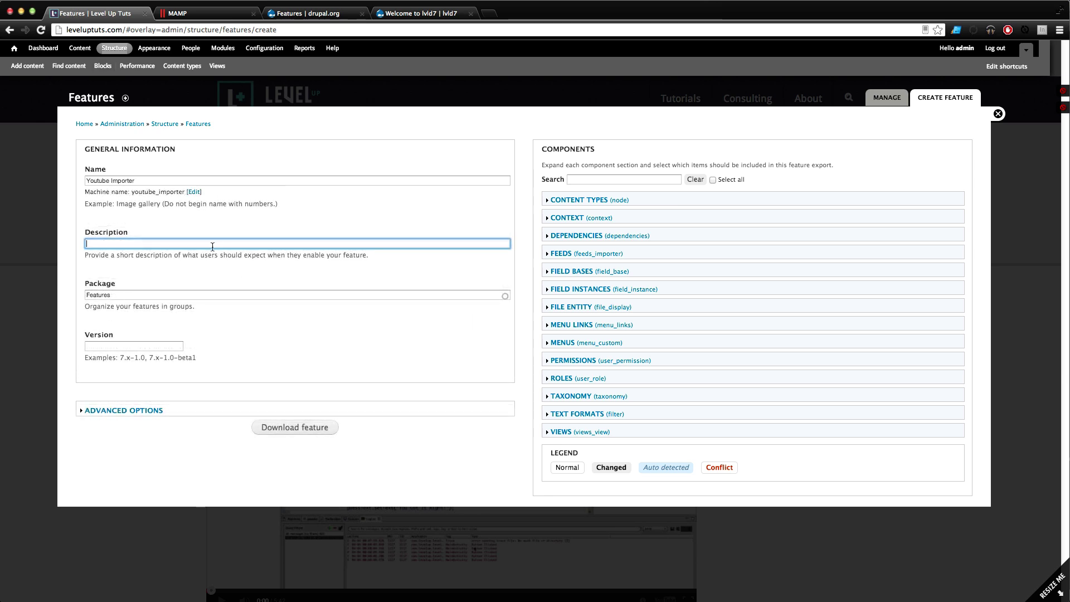
left_click(212, 246)
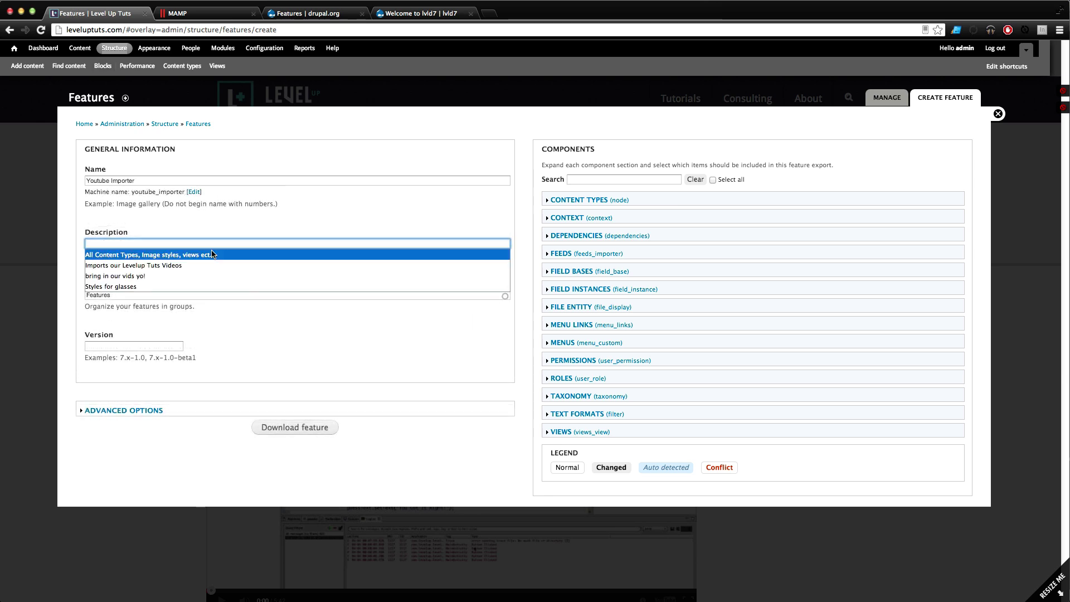
left_click(196, 265)
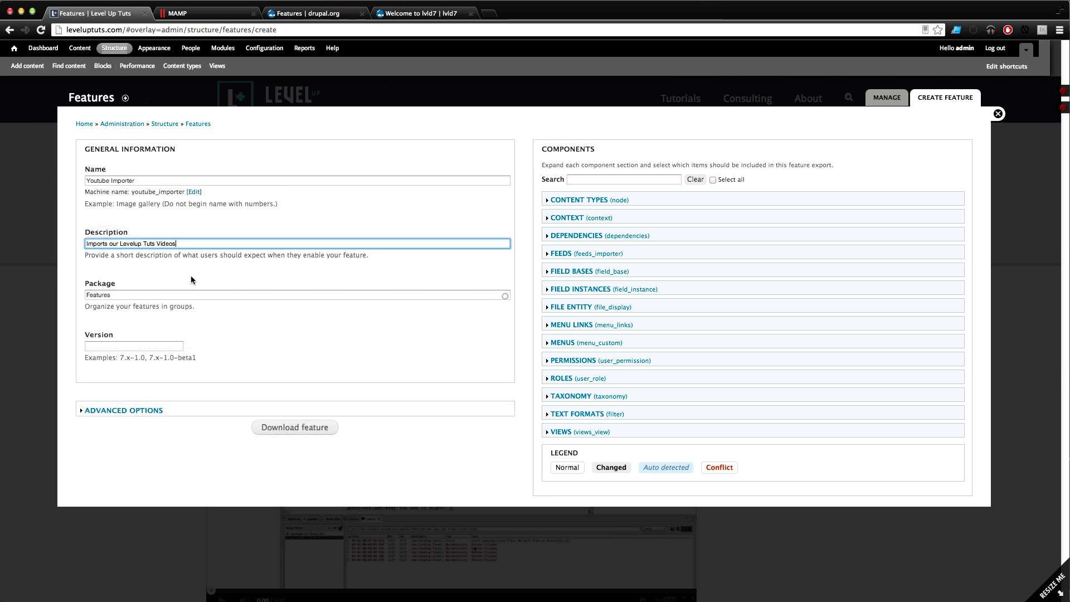
- Leave the package as Features and set the version to 7.x-1.0
left_click(173, 298)
left_click(162, 298)
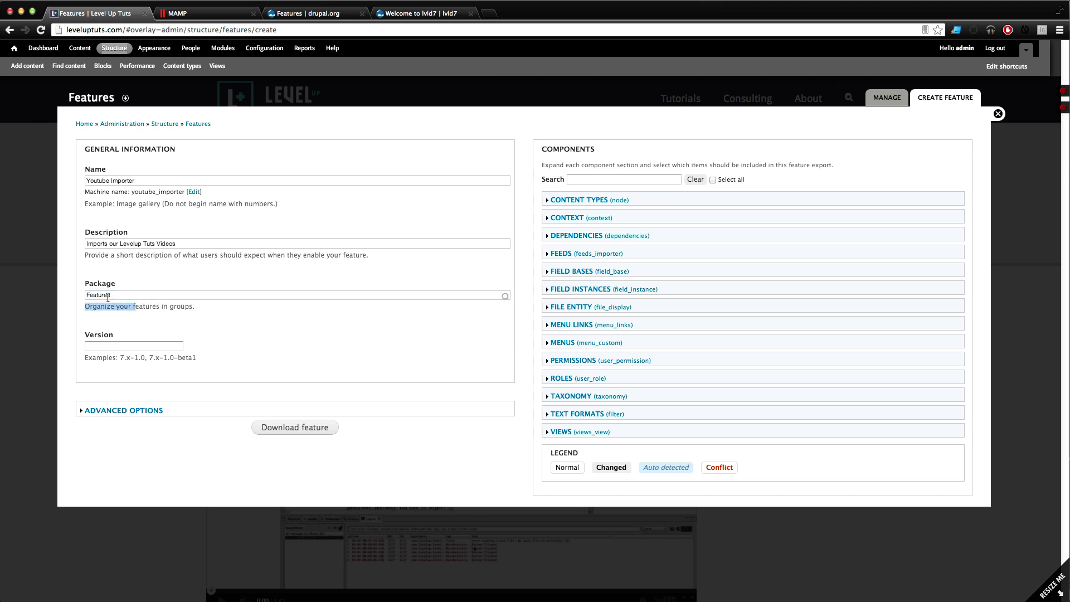
left_click(93, 294)
double_click(96, 294)
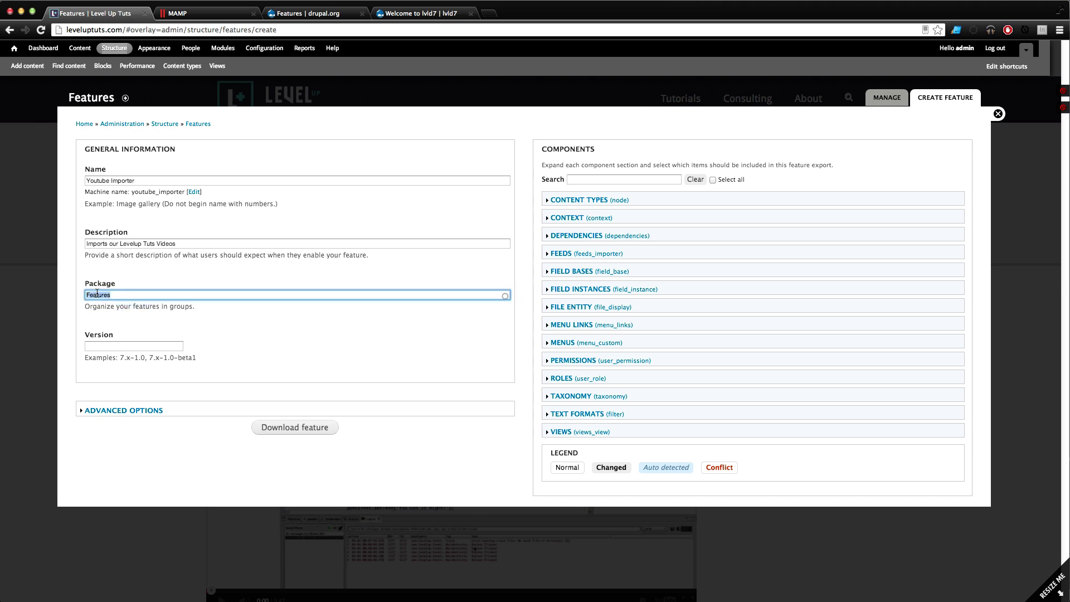
left_click(134, 295)
left_click(138, 346)
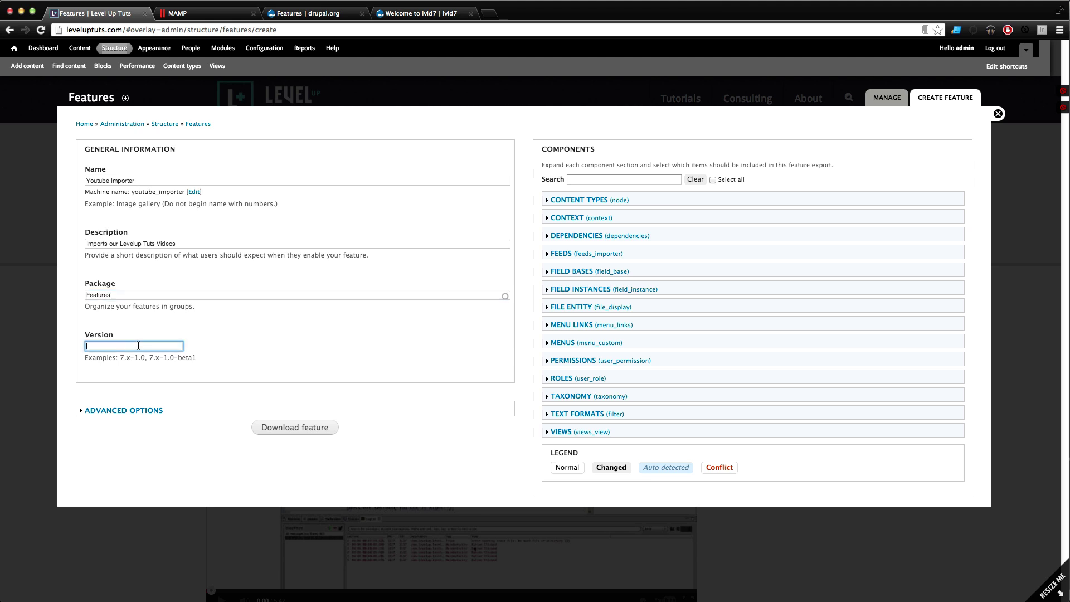
key("Down")
key("Down")
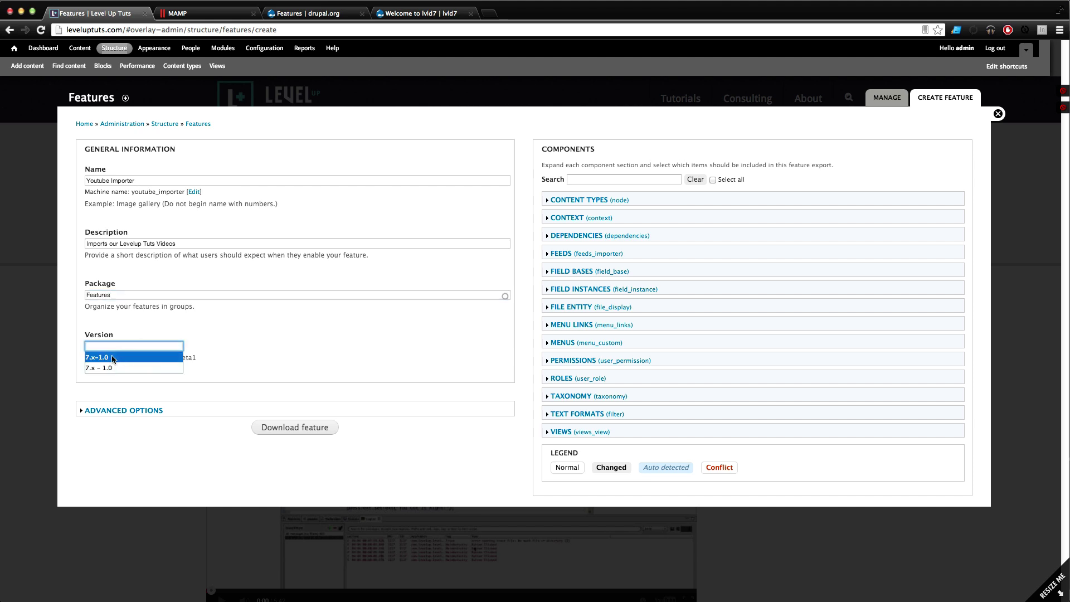
key("Return")
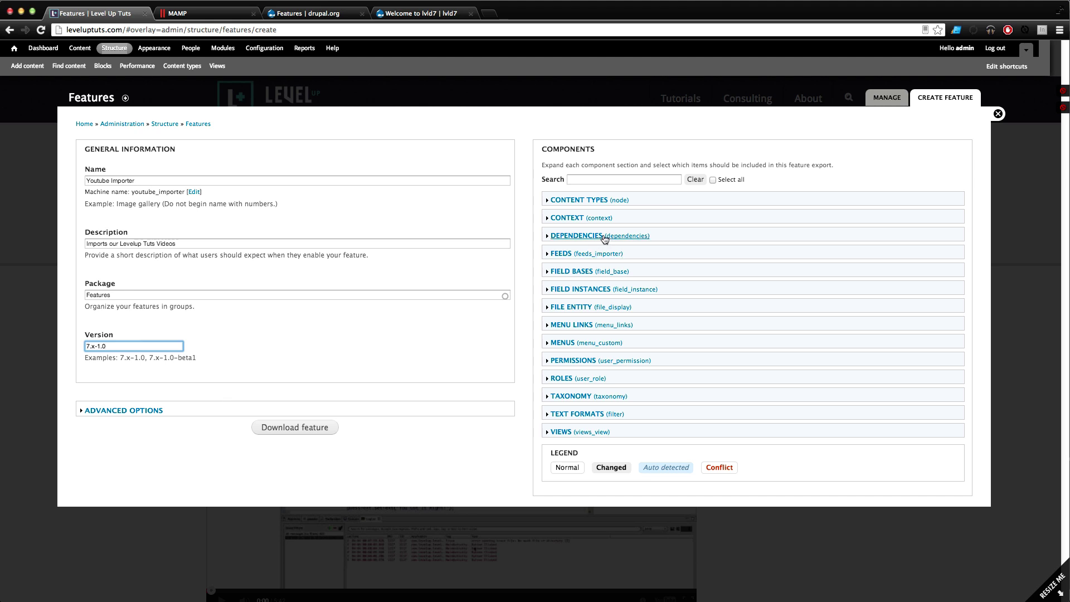
- Include the youtube importer and add Feeds: Youtube, Media Internet Sources and Media: YouTube dependencies
left_click(568, 258)
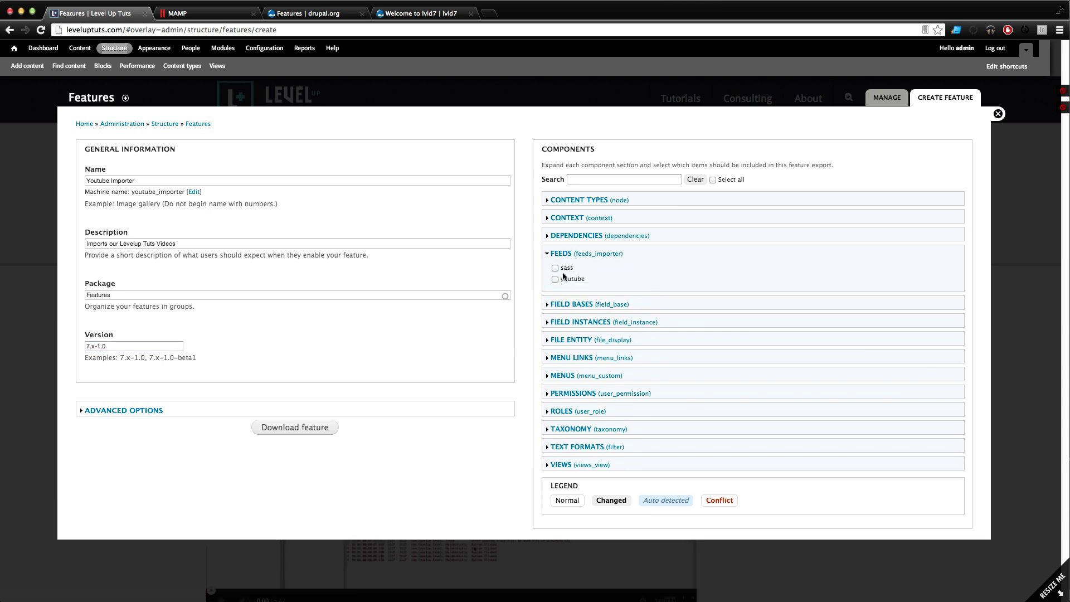
left_click(555, 279)
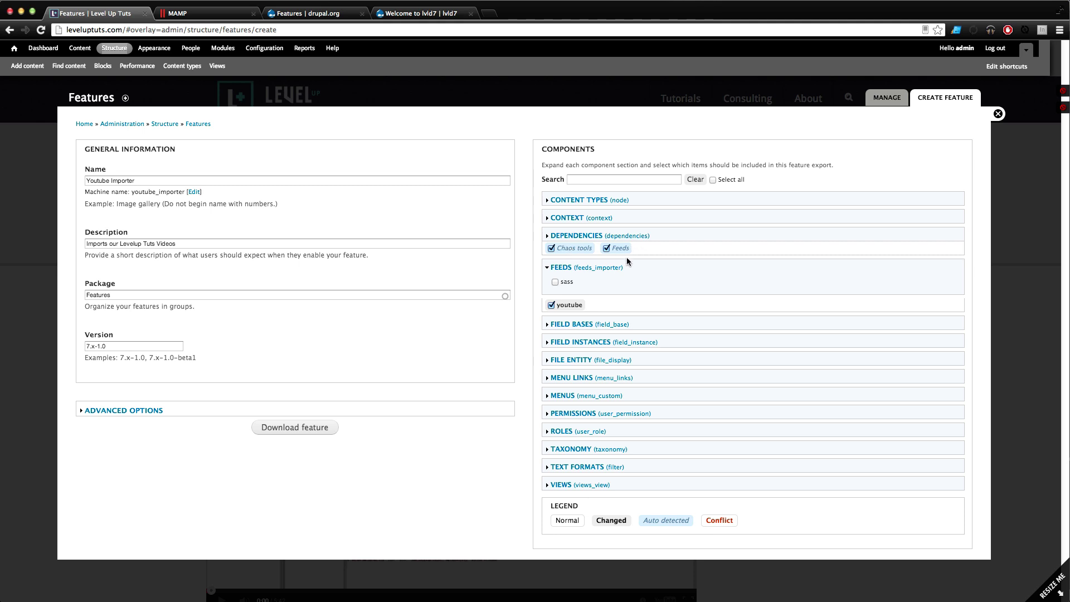
left_click(636, 236)
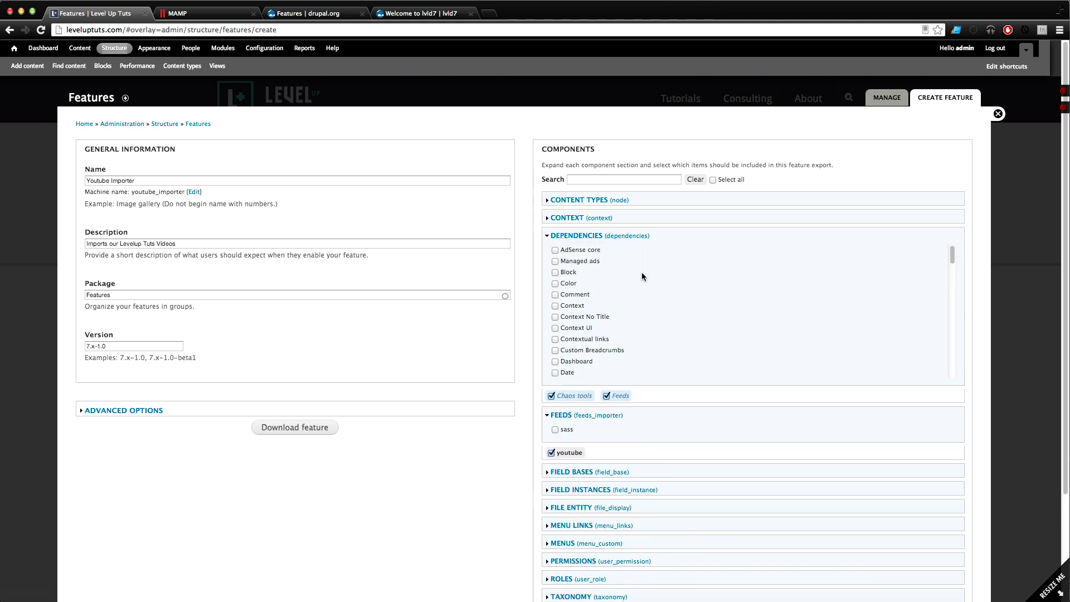
scroll(637, 274, "down", 3)
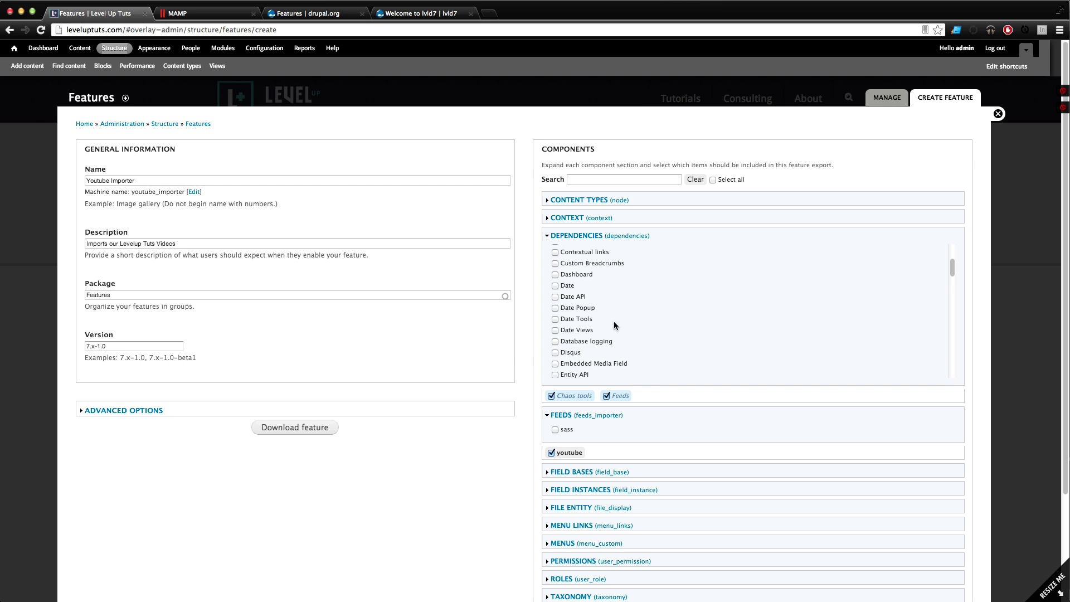
scroll(625, 323, "down", 4)
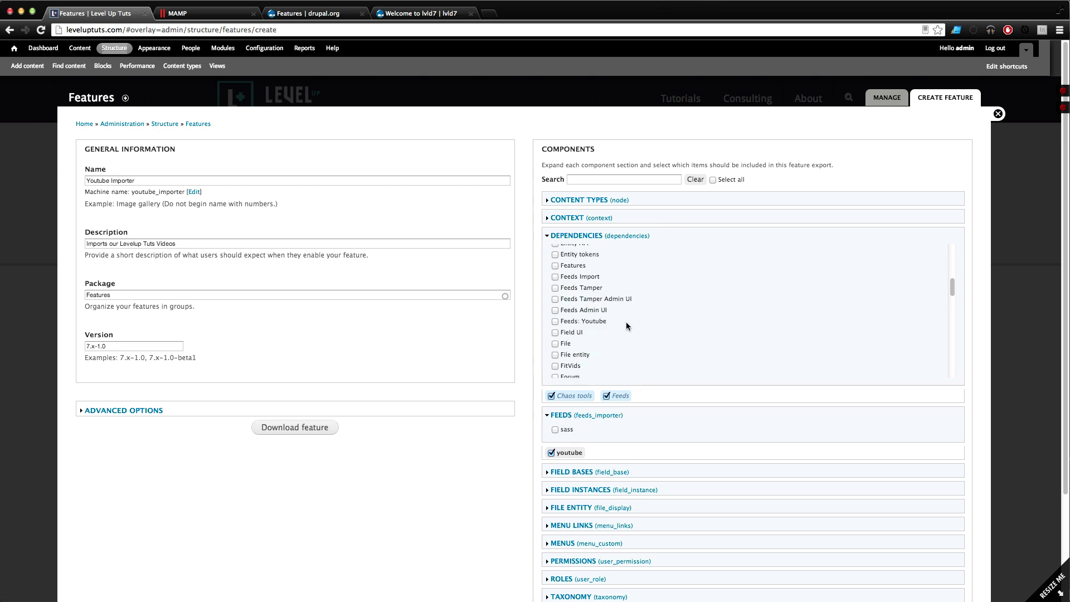
left_click(555, 321)
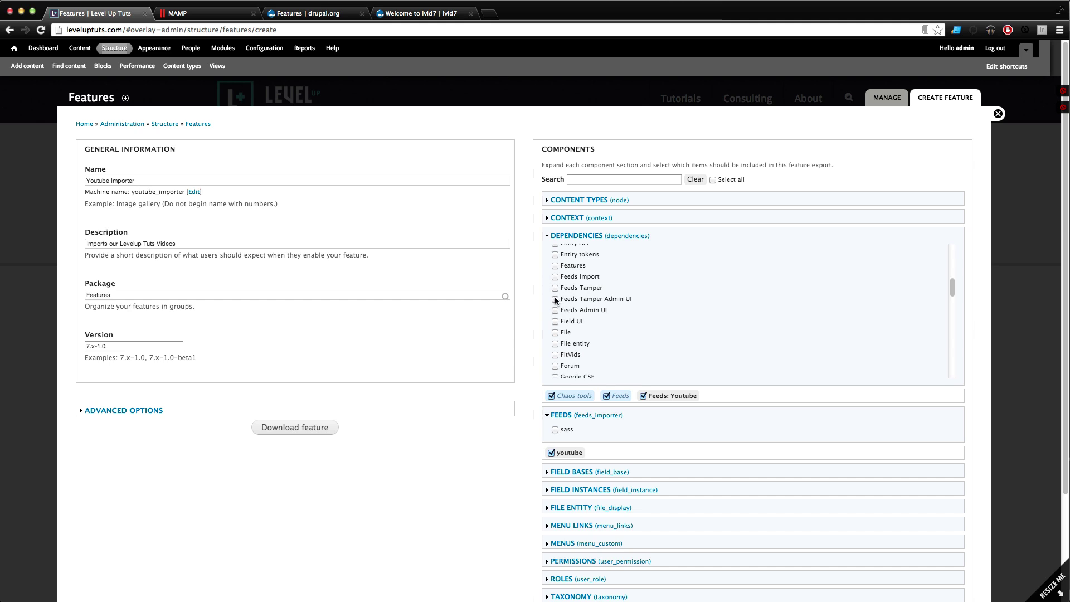
scroll(556, 295, "down", 2)
scroll(557, 295, "down", 5)
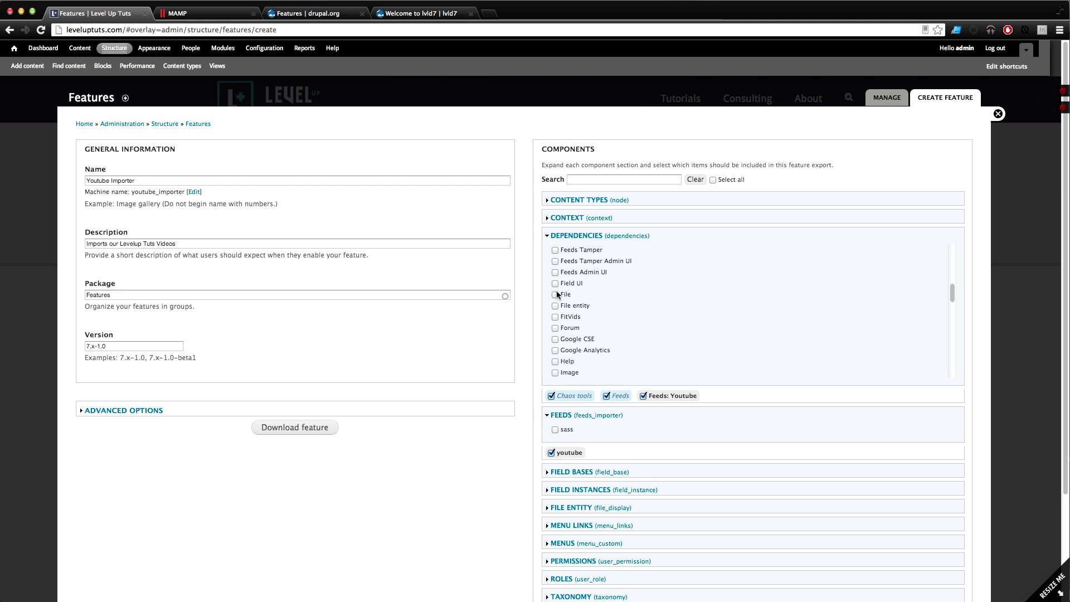
scroll(557, 297, "down", 3)
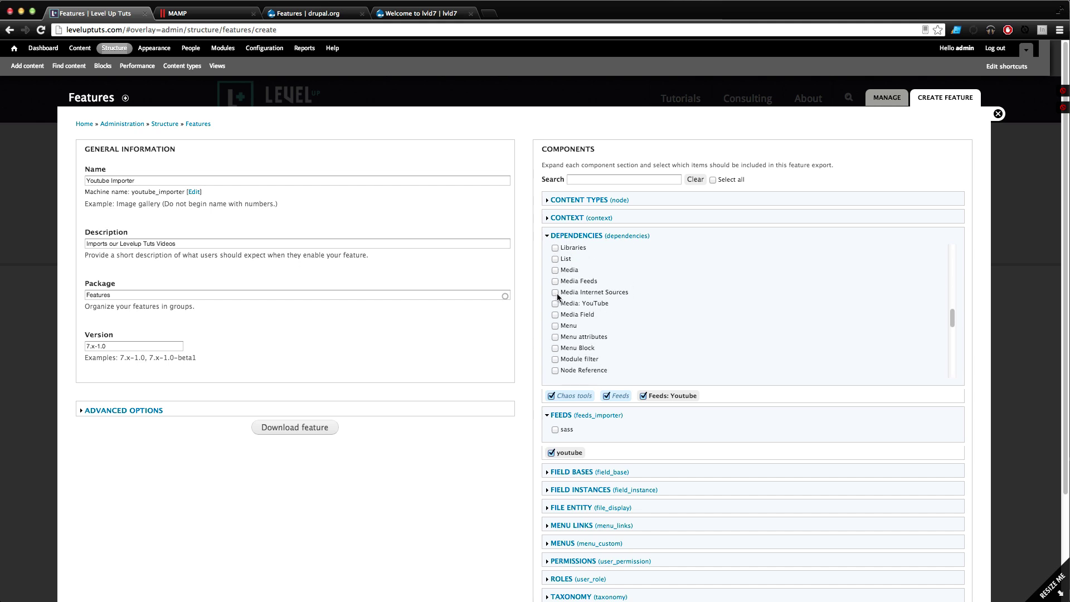
left_click(555, 293)
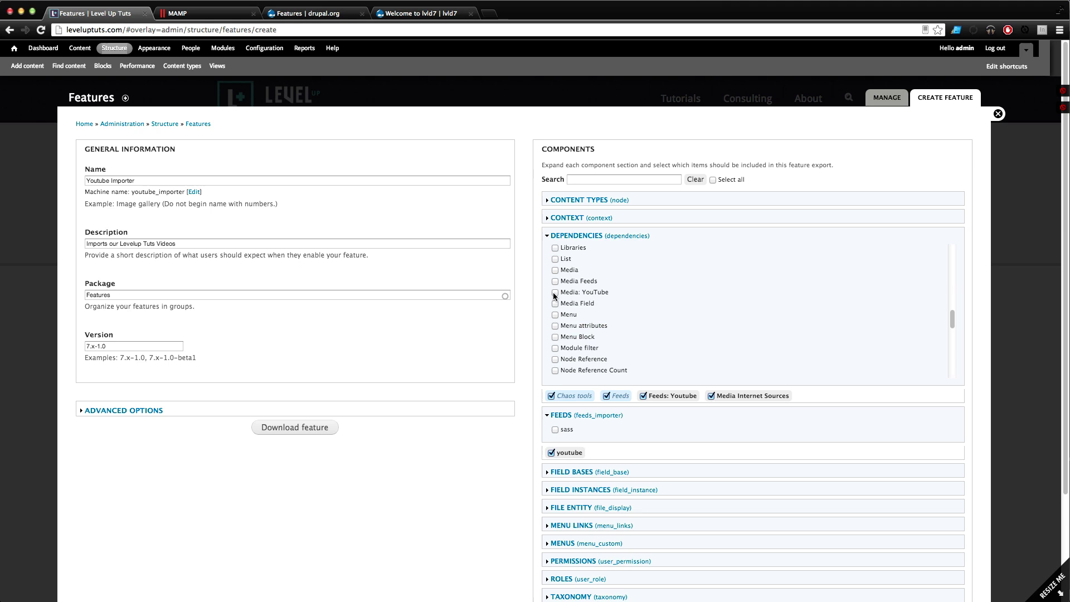
left_click(556, 293)
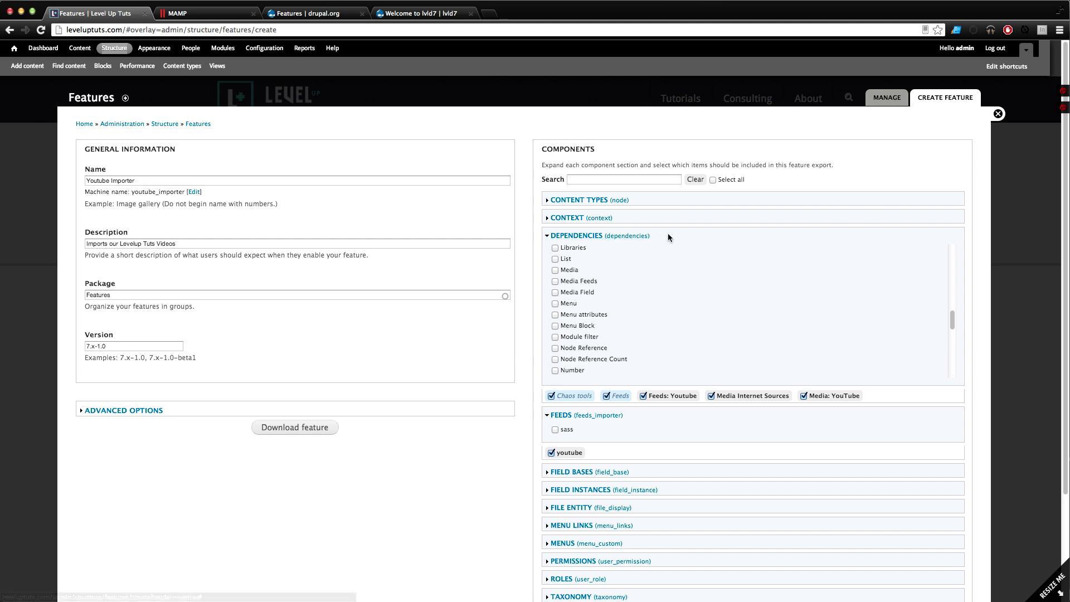
left_click(580, 235)
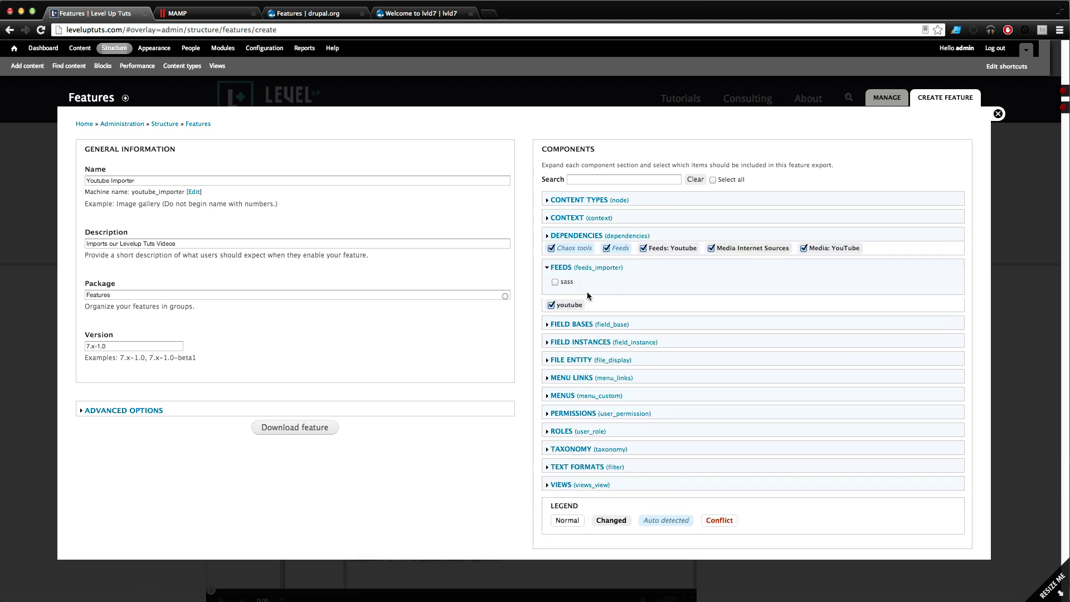
- Add the Videos content type to the feature and download the feature package
left_click(590, 202)
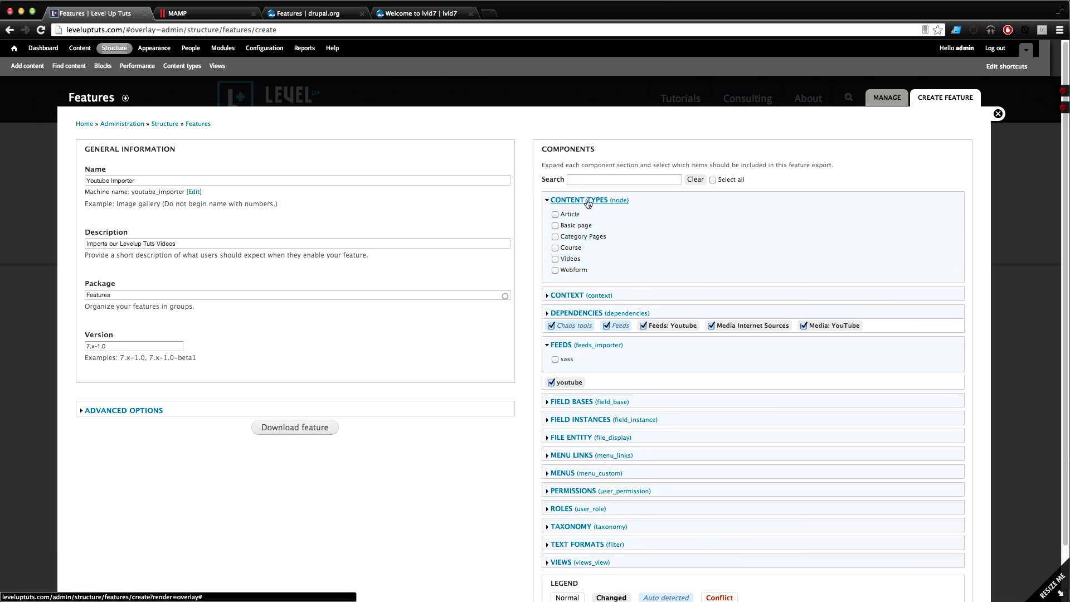
left_click(555, 259)
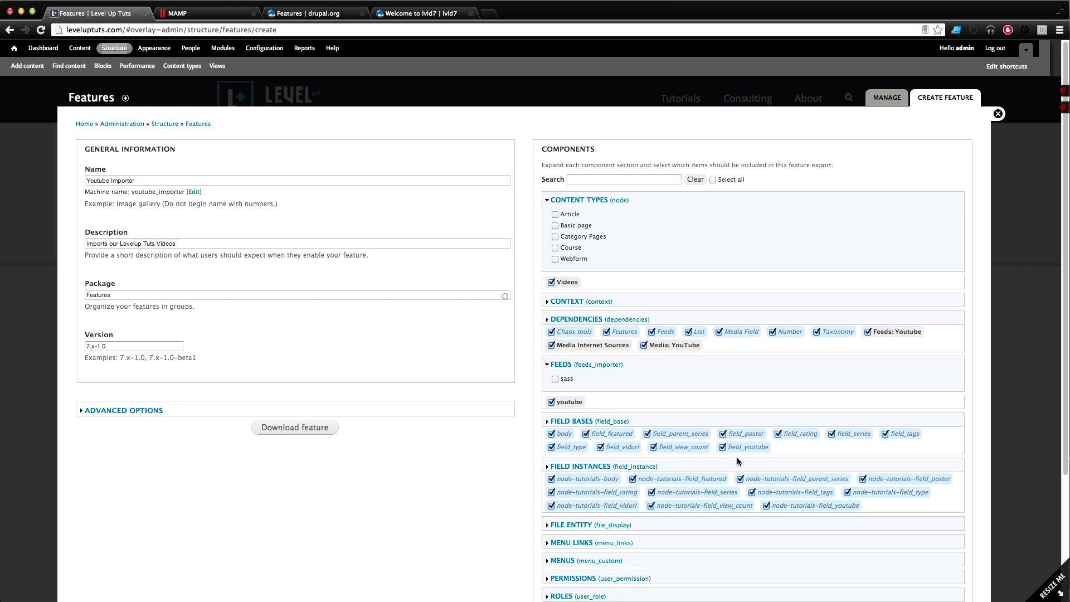
scroll(738, 461, "down", 4)
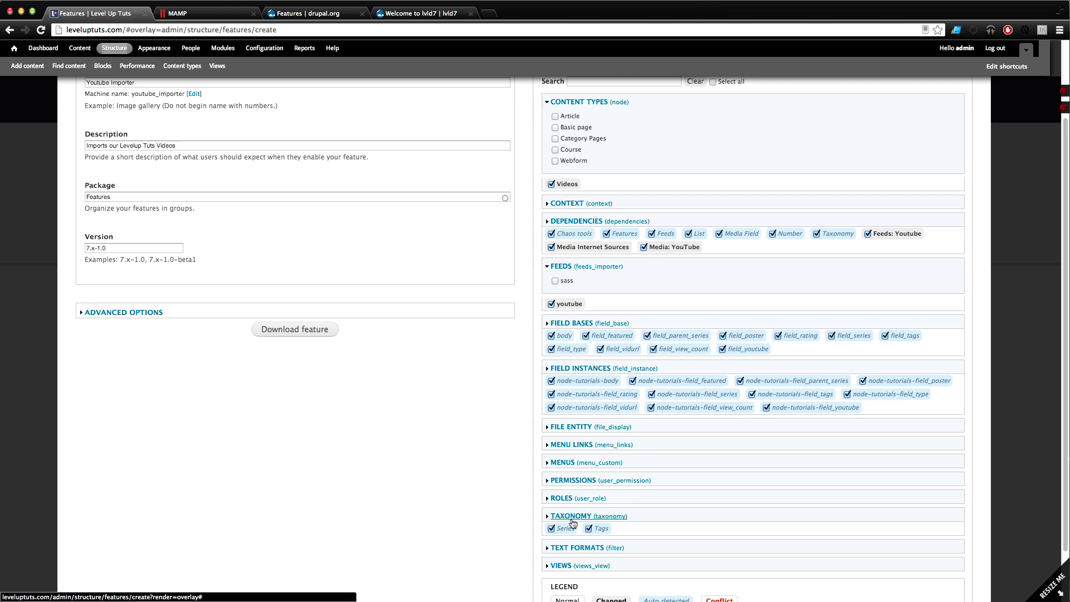
scroll(552, 536, "up", 4)
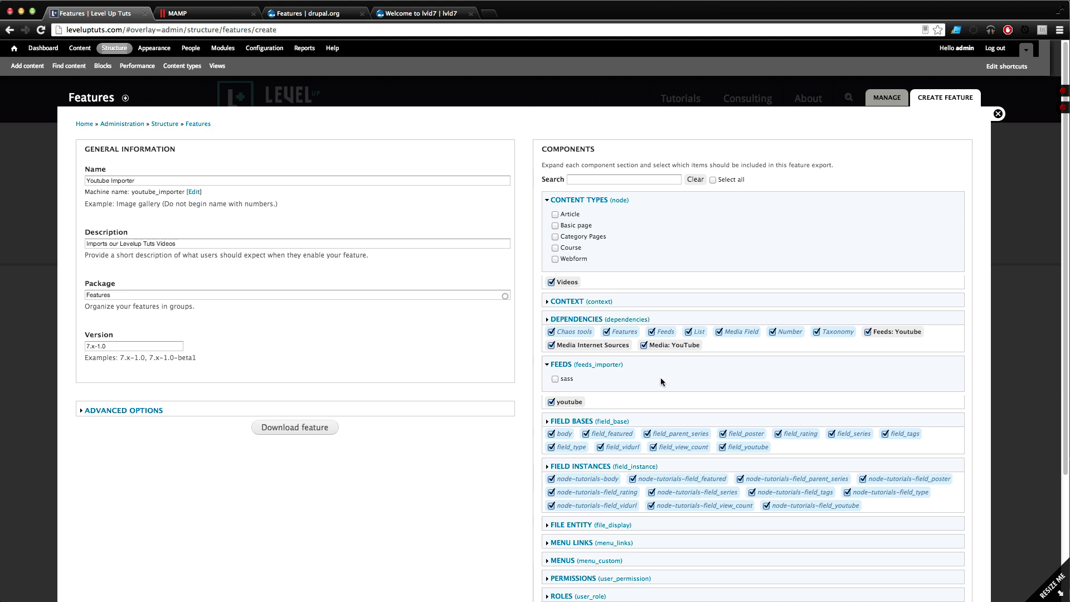
scroll(645, 343, "down", 6)
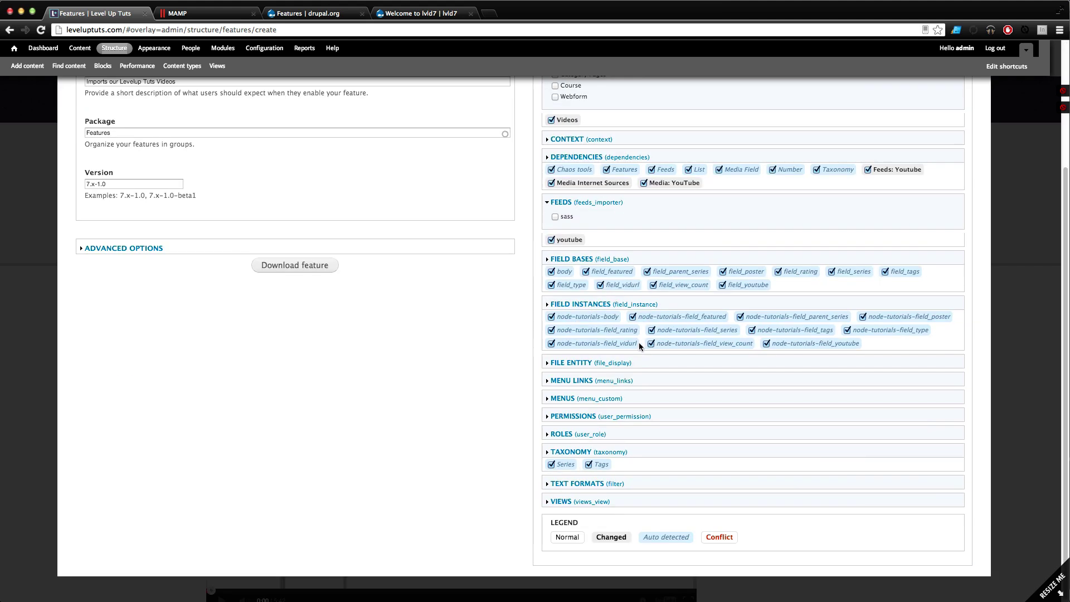
left_click(289, 270)
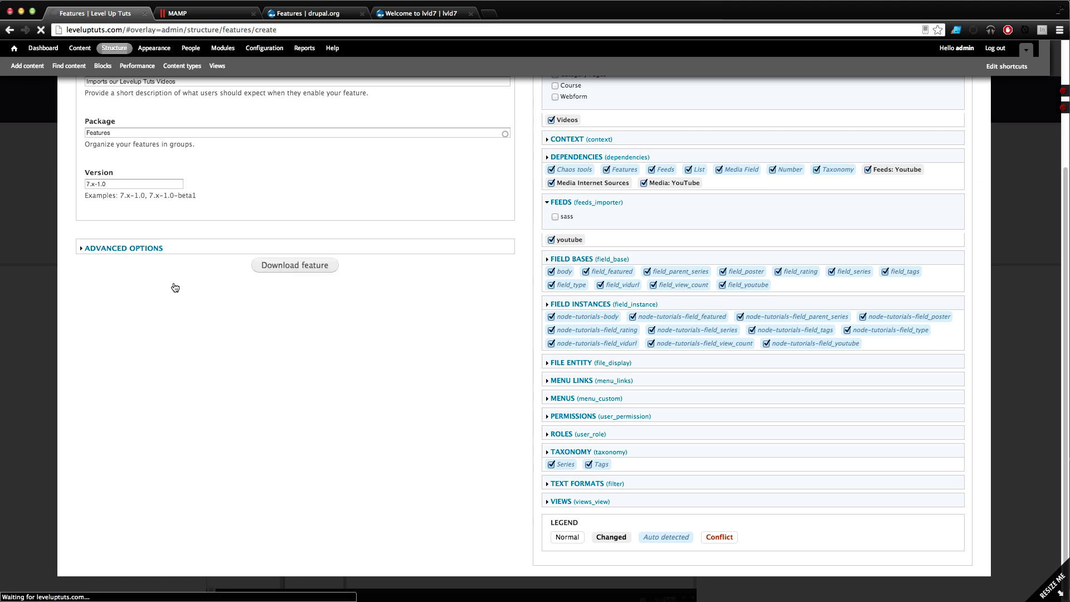
- Drag the downloaded youtube_importer archive into the sites/all/modules folder in Finder
key("super+Tab")
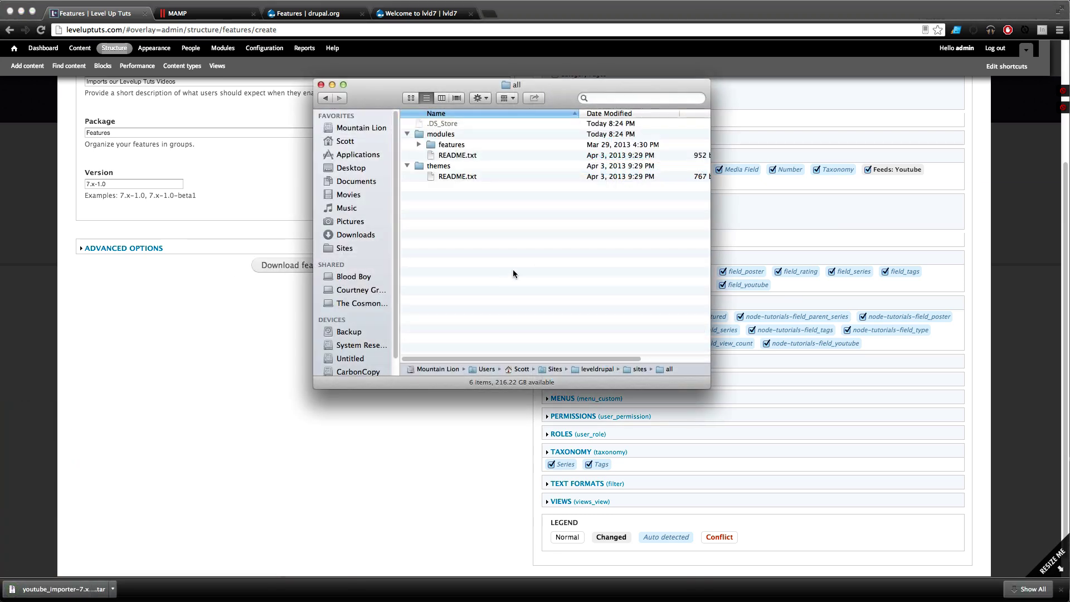
left_click(462, 148)
left_click(451, 137)
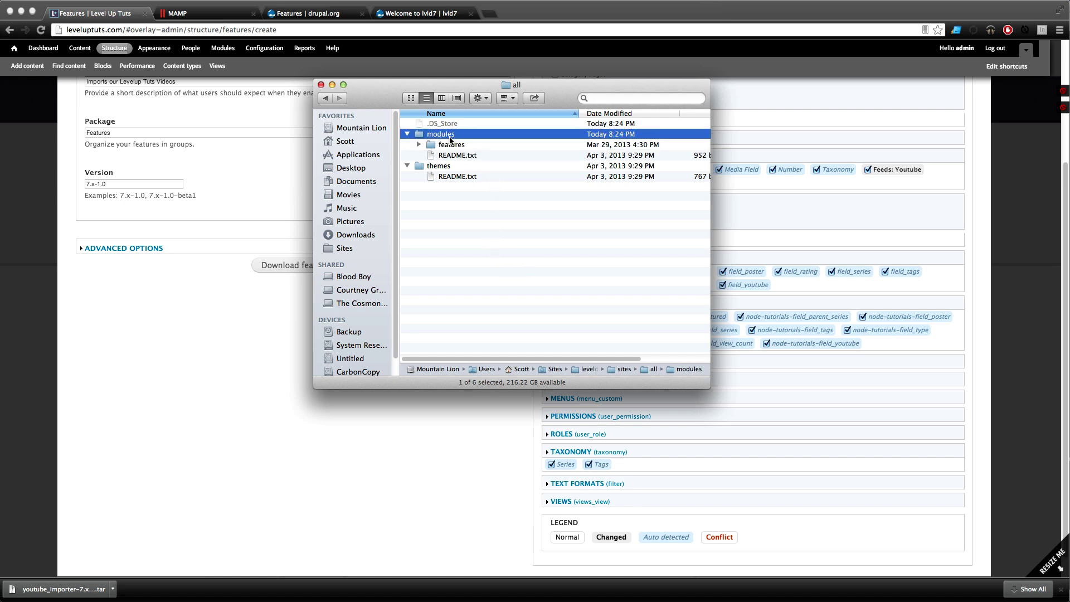
left_click(449, 146)
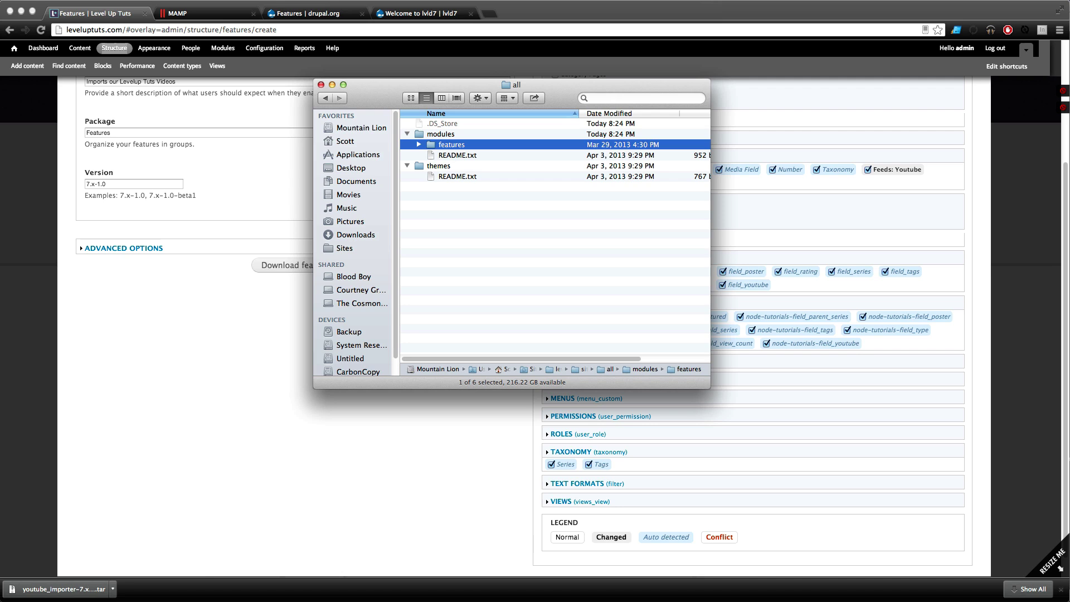
left_click_drag(262, 95, 439, 136)
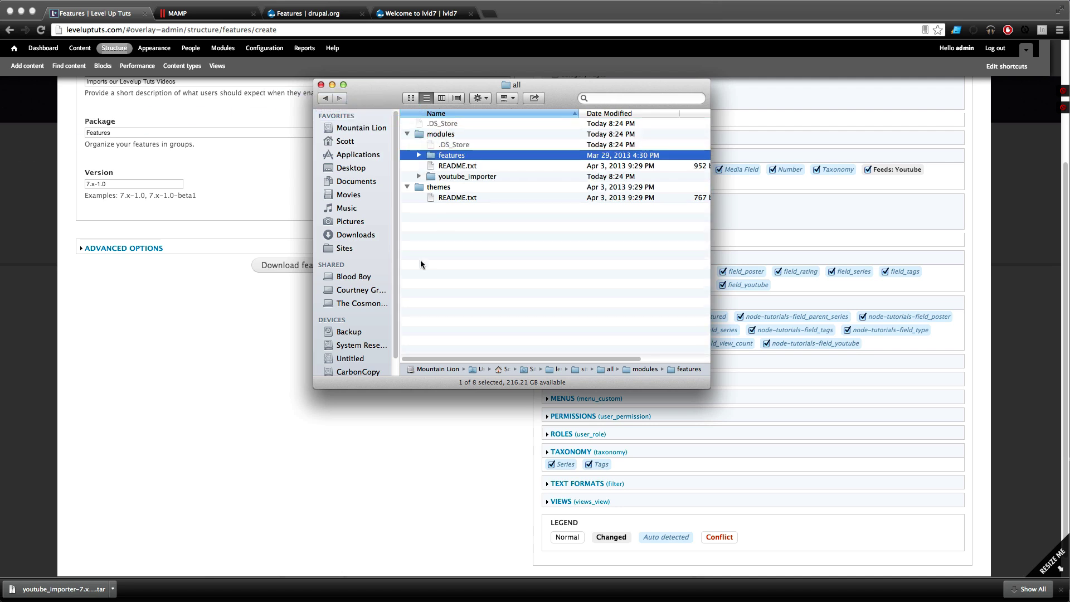
left_click(449, 177)
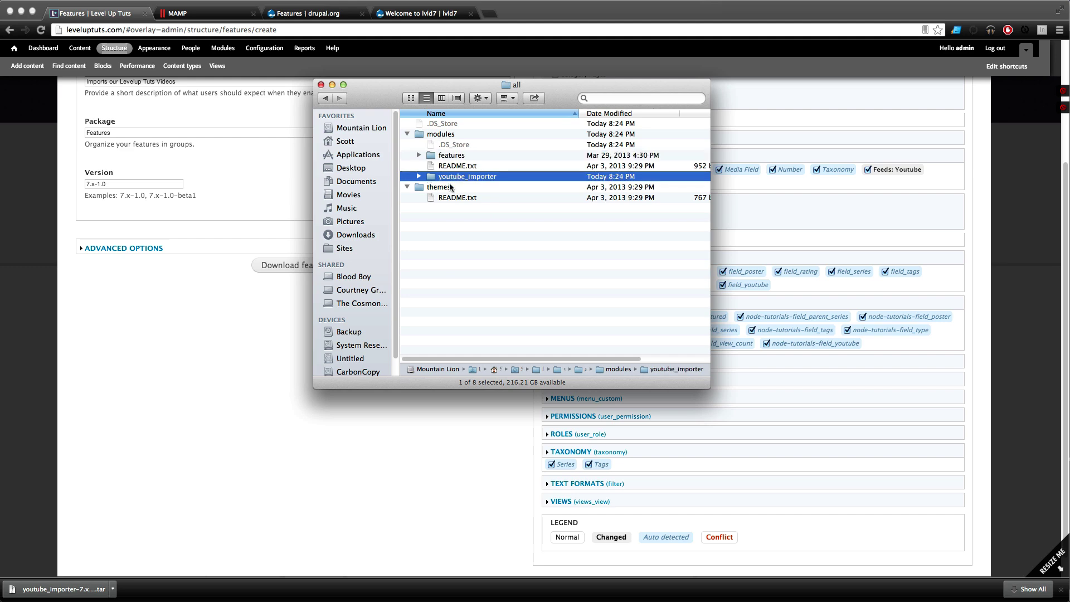
left_click(352, 11)
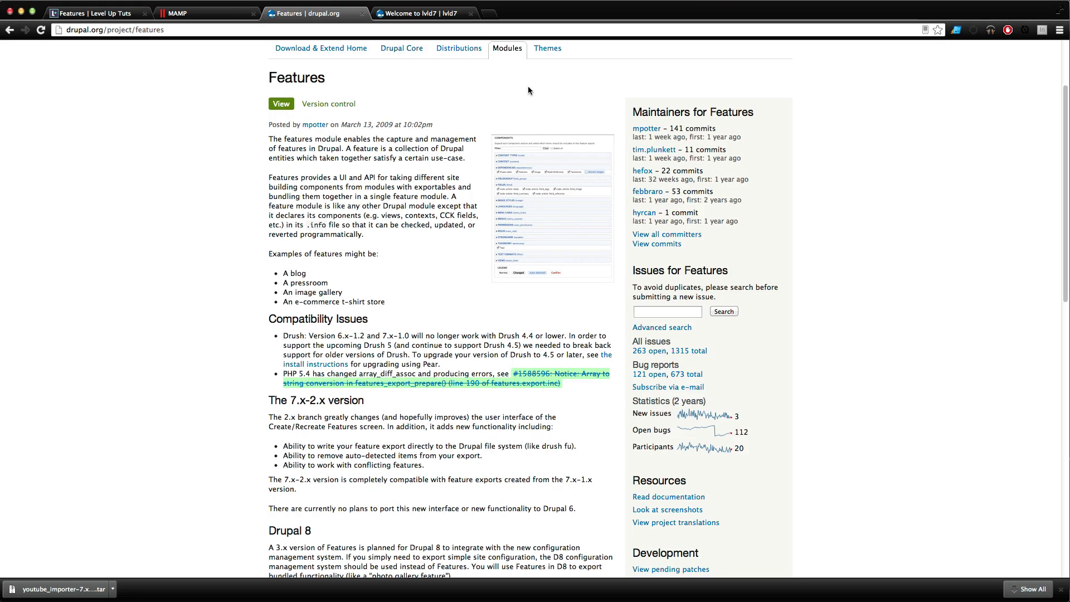
- On the lvld7 site, open Modules and locate the Youtube Importer entry
left_click(430, 16)
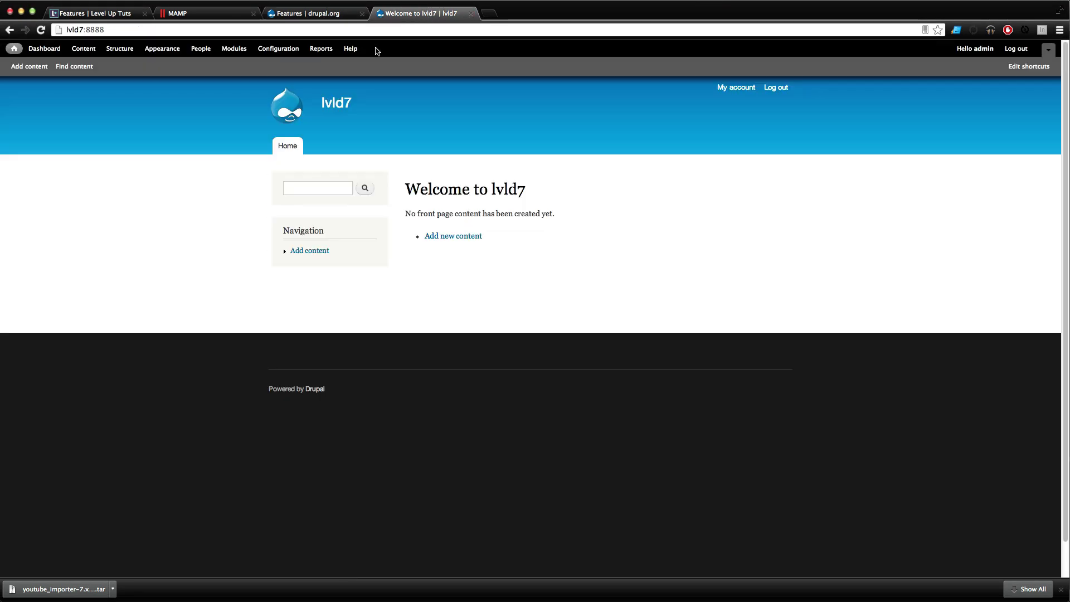
left_click(241, 50)
scroll(211, 176, "down", 10)
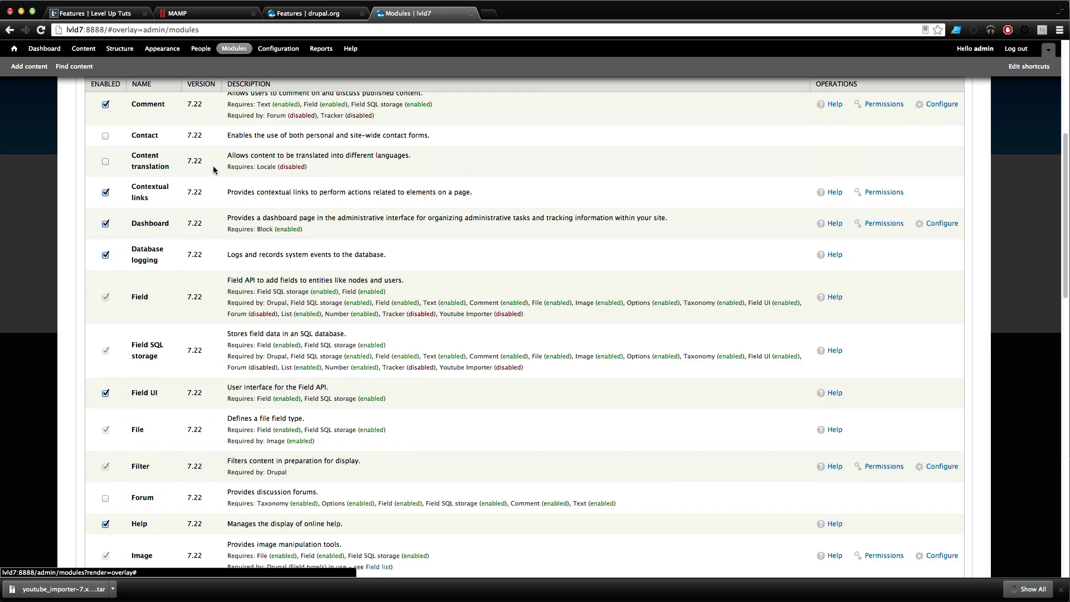
scroll(211, 176, "down", 8)
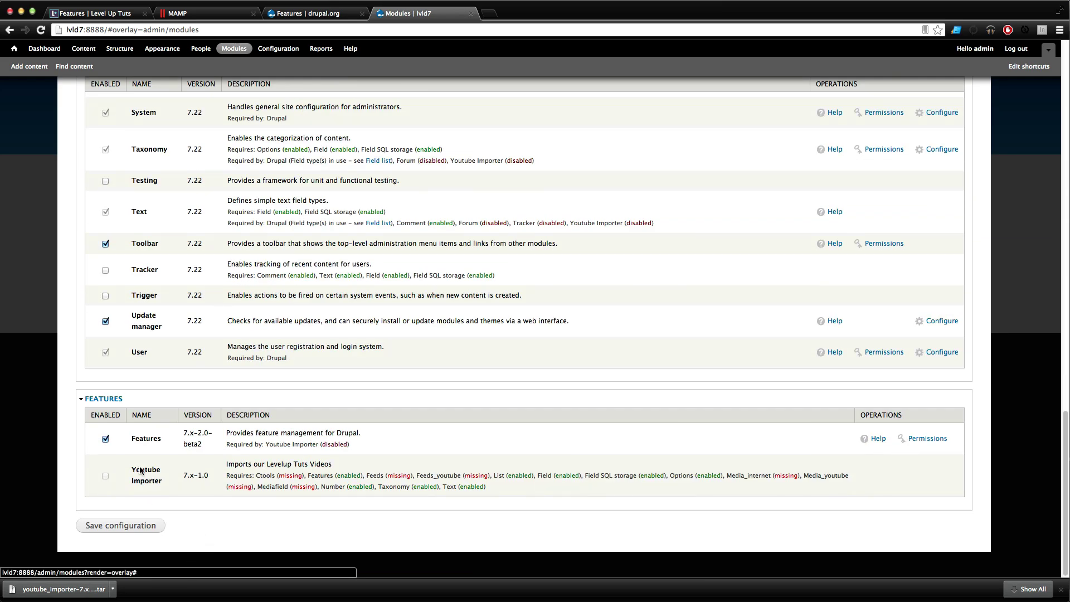
left_click_drag(140, 470, 162, 481)
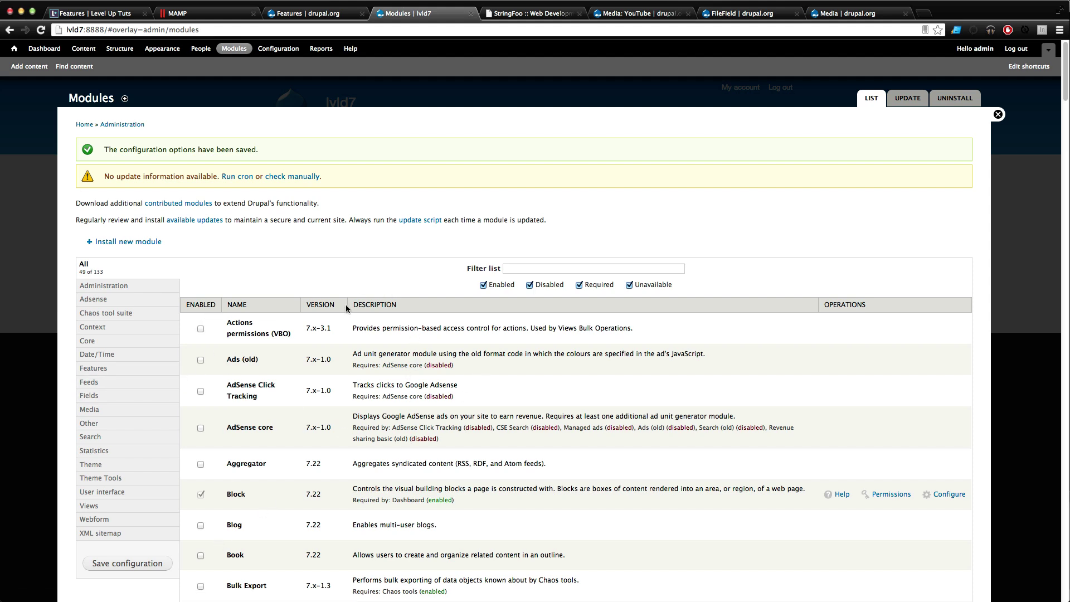
- Filter to the Features package, enable Youtube Importer 7.x-1.0, and save the configuration
scroll(345, 305, "down", 3)
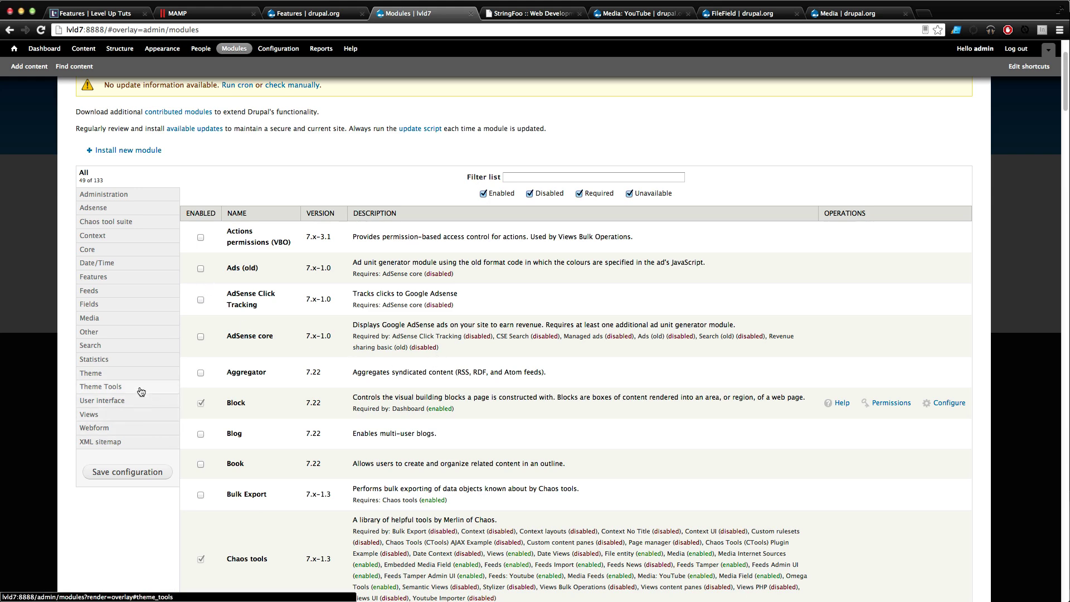
left_click(118, 285)
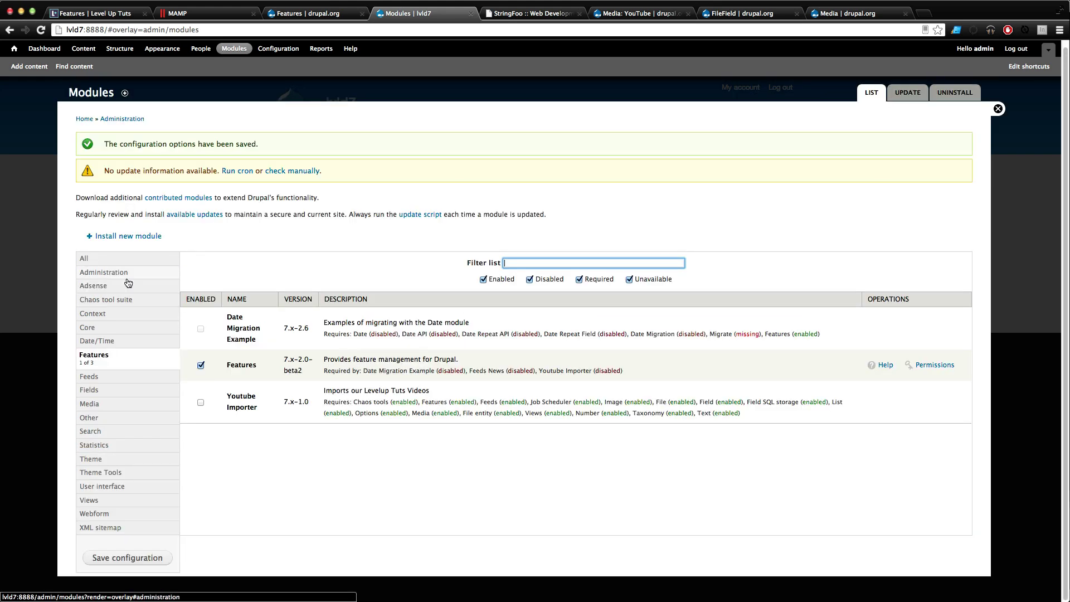
left_click_drag(234, 393, 259, 410)
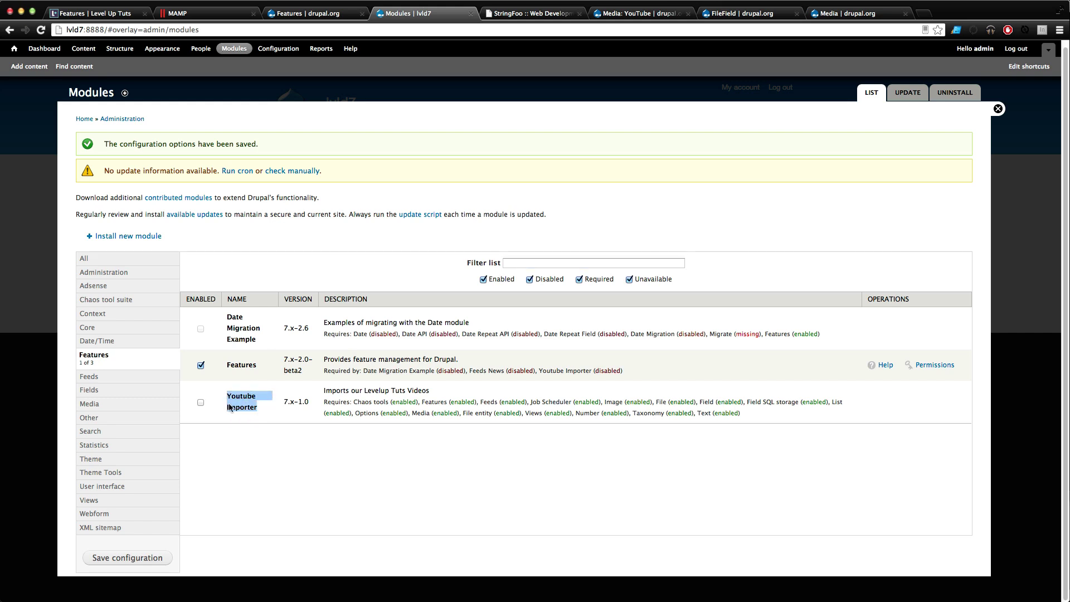
left_click(200, 403)
left_click(116, 556)
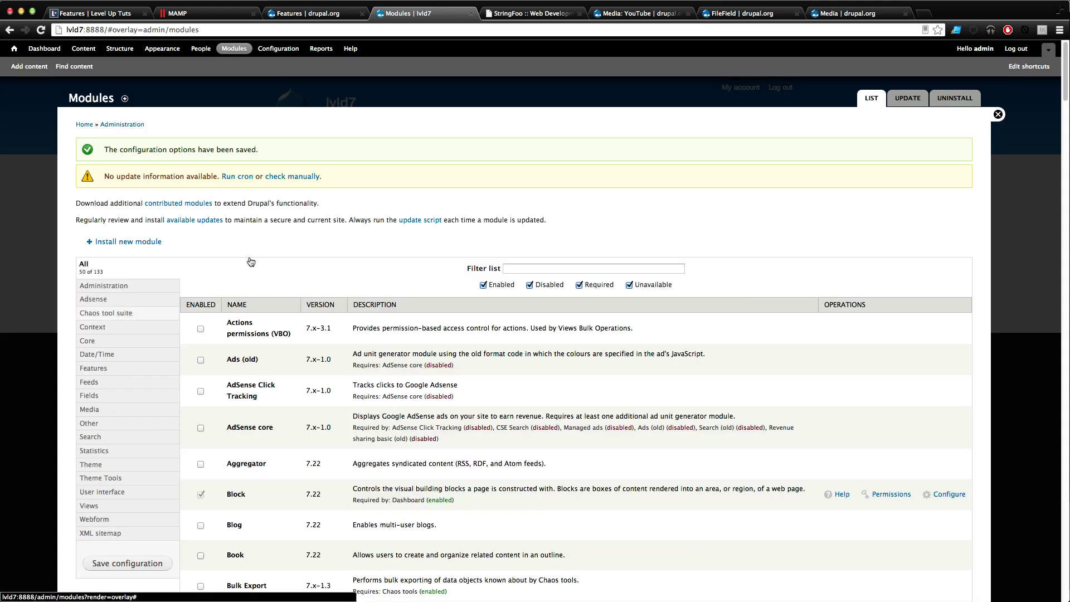
- Check the Feeds importers list for the Youtube Videos importer
left_click(119, 50)
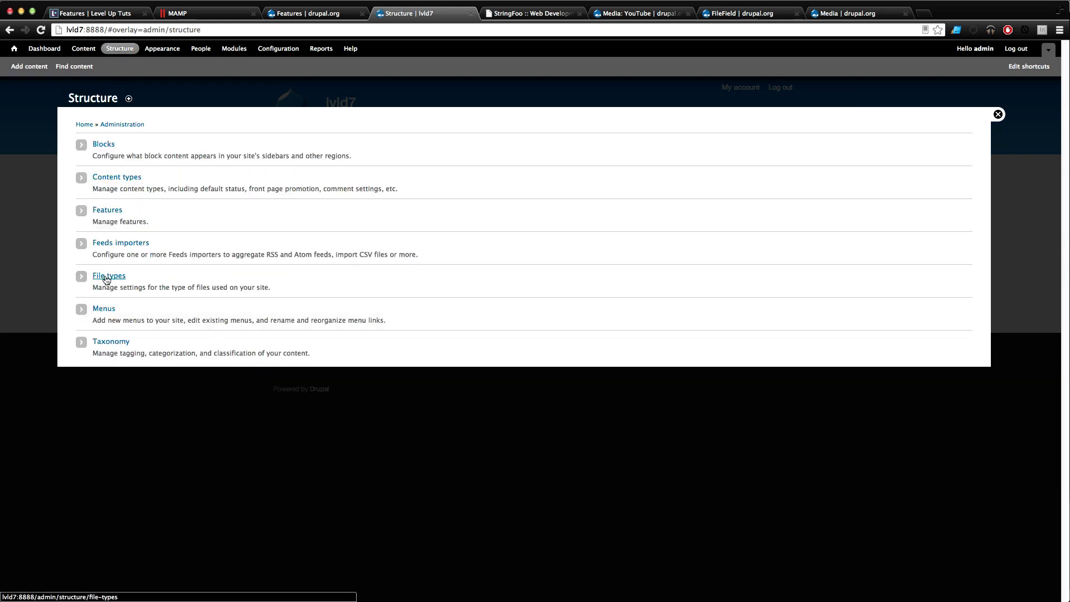
left_click(111, 244)
left_click_drag(116, 249, 92, 244)
left_click_drag(159, 250, 344, 252)
left_click(127, 256)
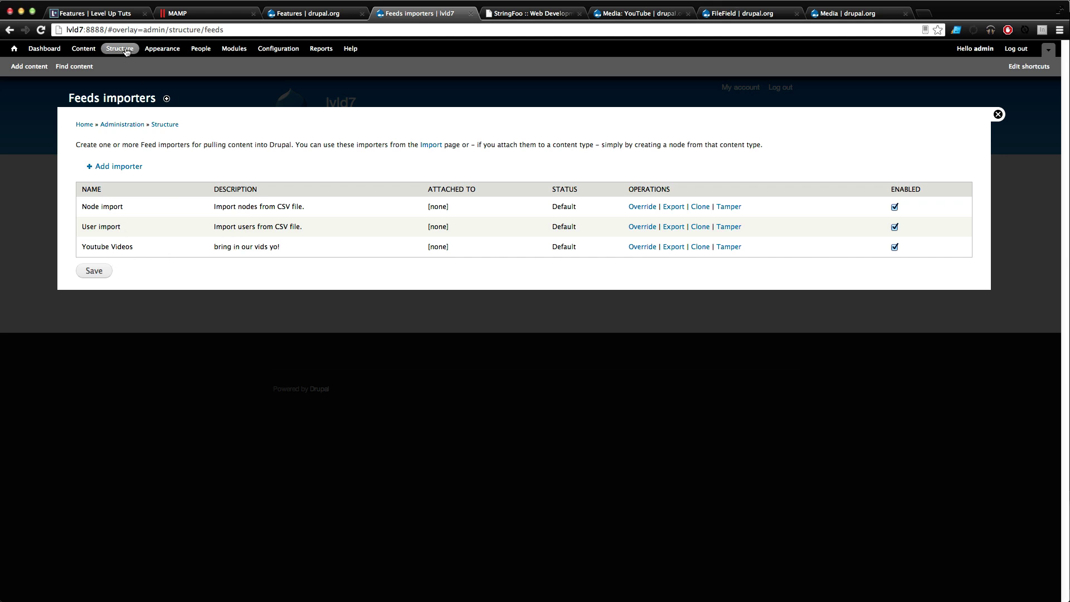
- Change the page address to /import to load the site's Import page
left_click_drag(108, 29, 429, 39)
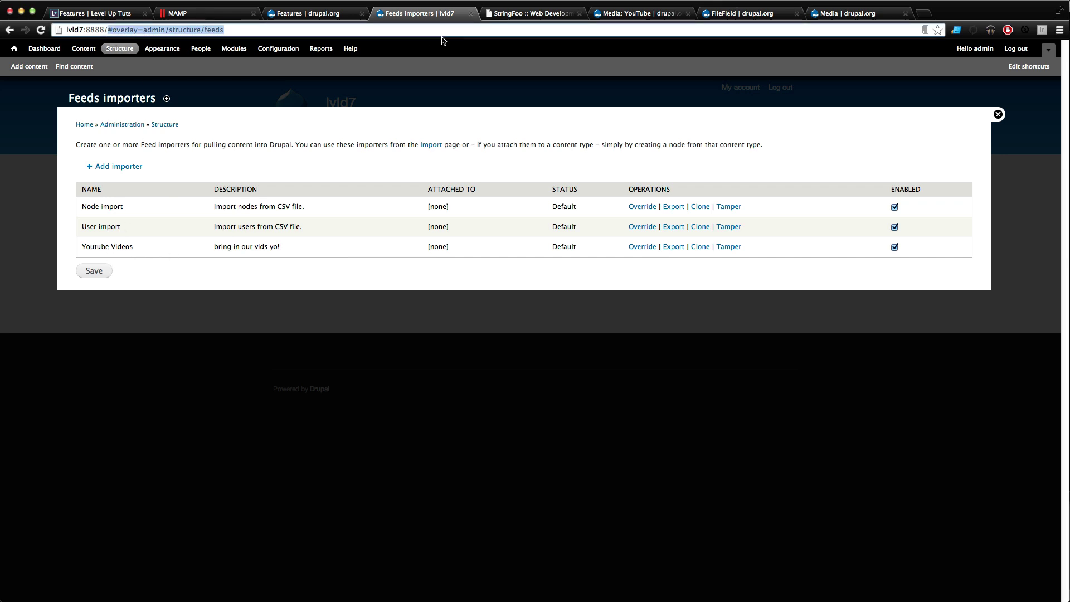
type("import")
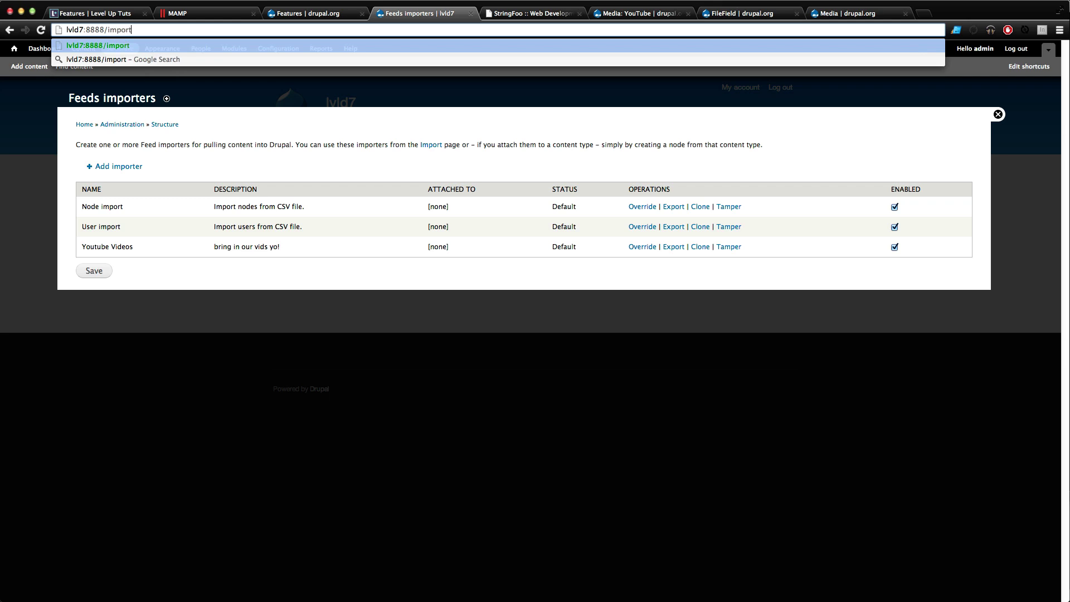
key("Return")
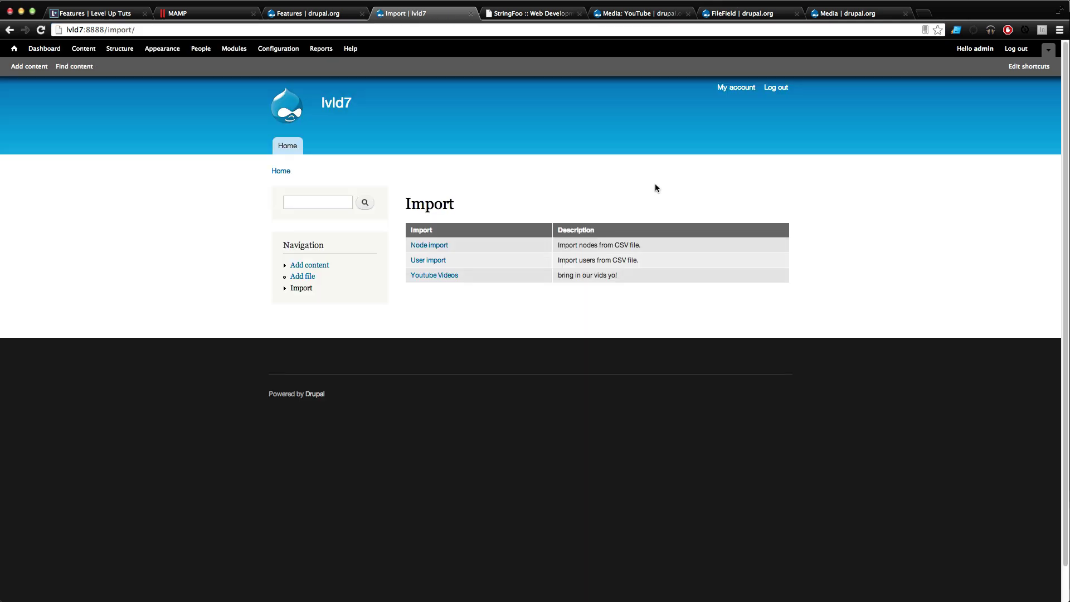
- Open the Youtube Videos importer, then select the feed URL on the live site's Import page
left_click(455, 275)
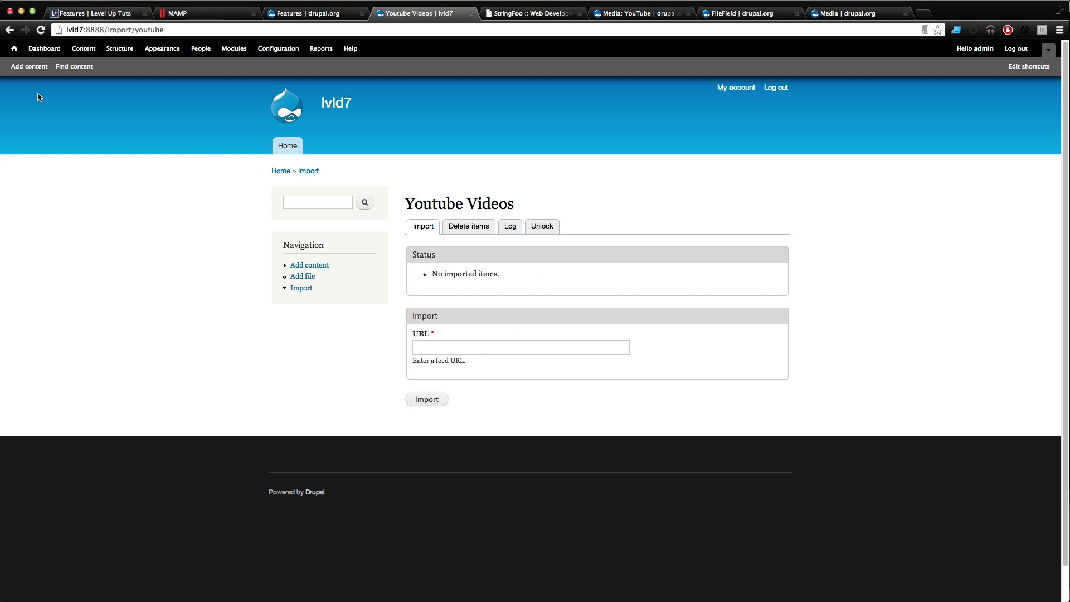
left_click(478, 349)
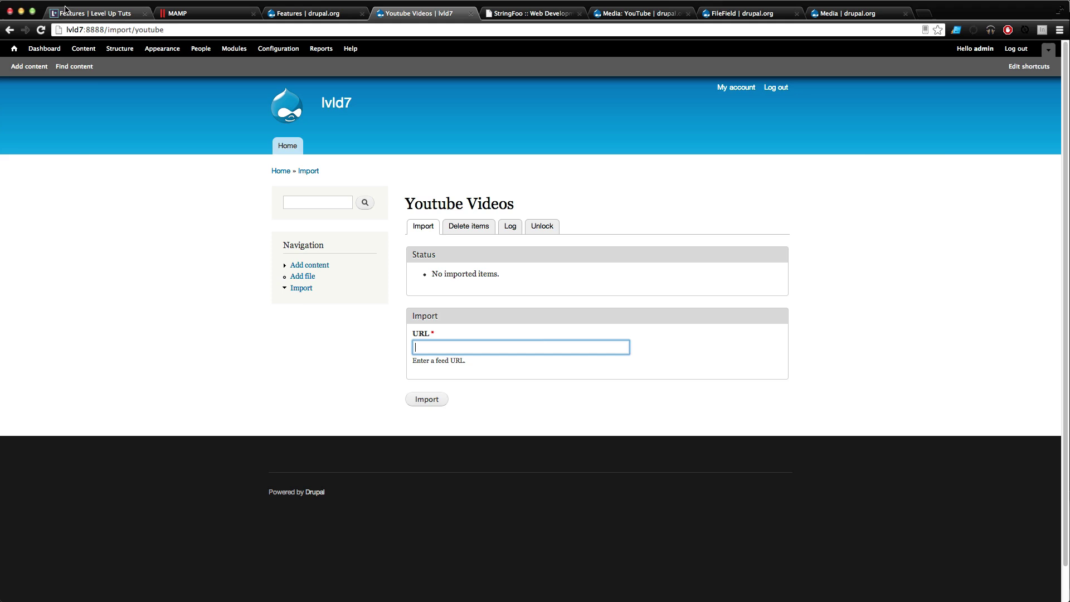
left_click(65, 10)
left_click_drag(126, 30, 460, 38)
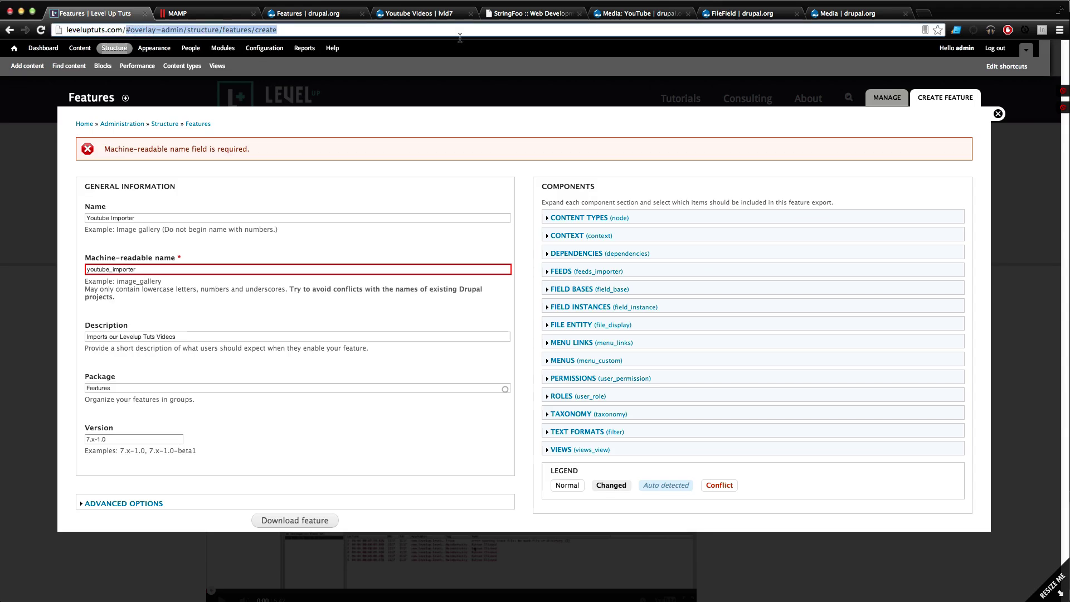
type("import/")
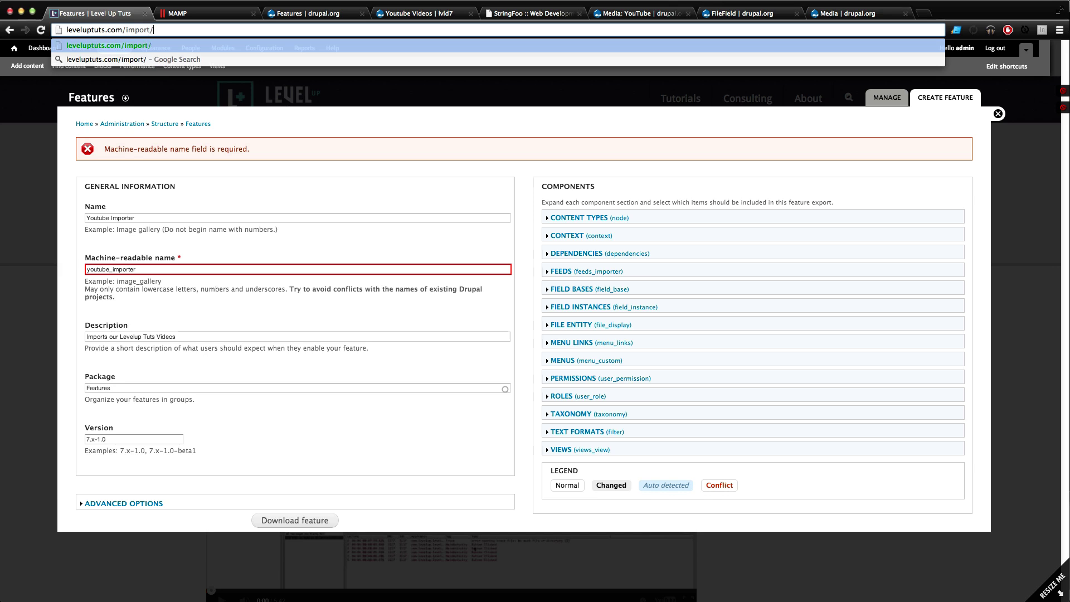
key("Return")
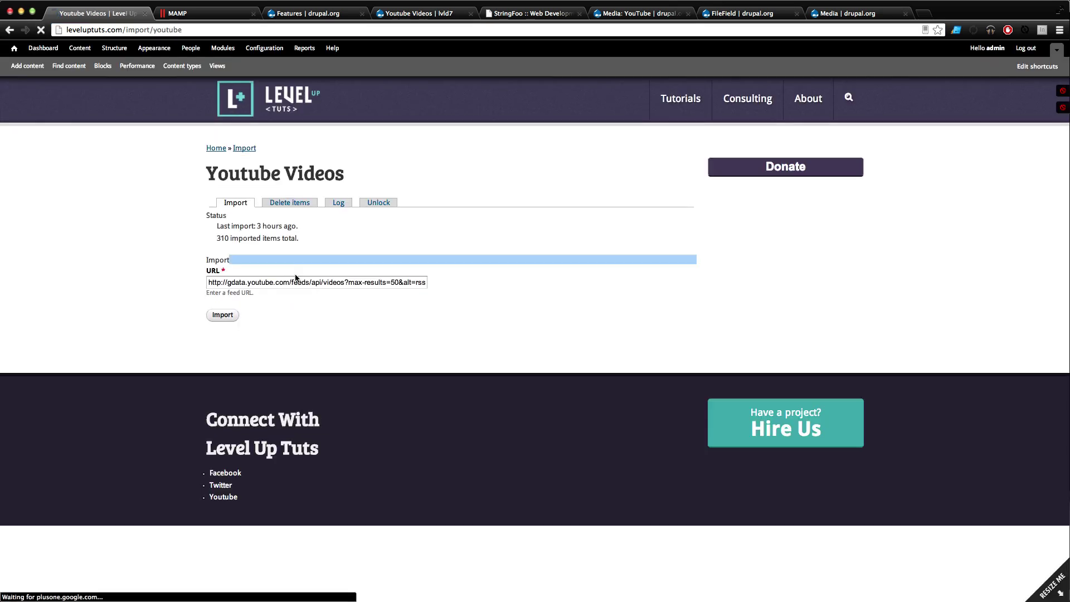
left_click(308, 287)
key("super+a")
key("super+c")
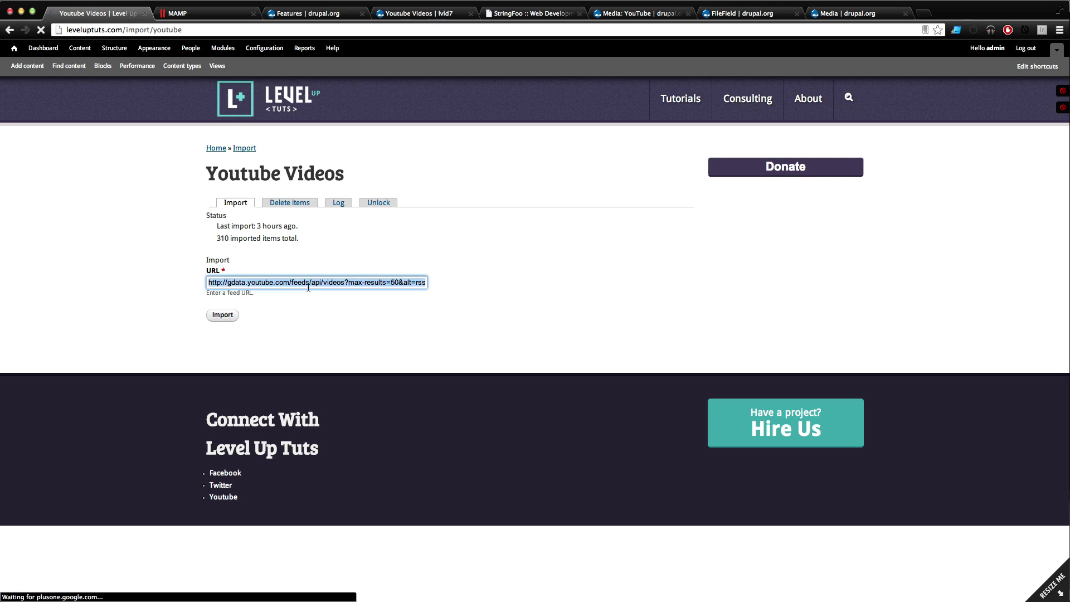
- Paste the YouTube feed URL into the local Youtube Videos importer and run the import
left_click(305, 14)
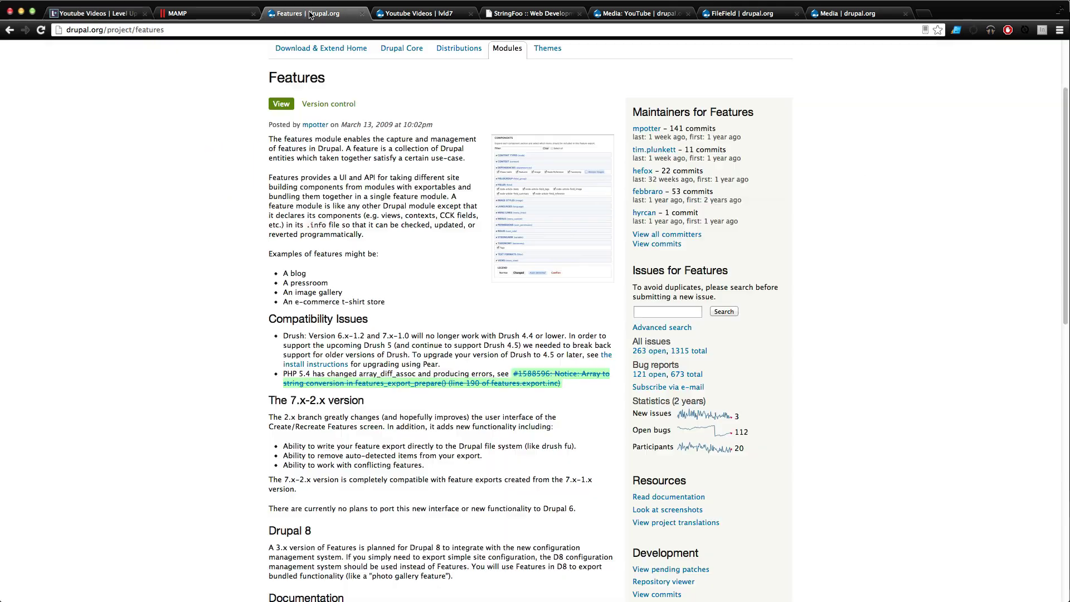
left_click(444, 17)
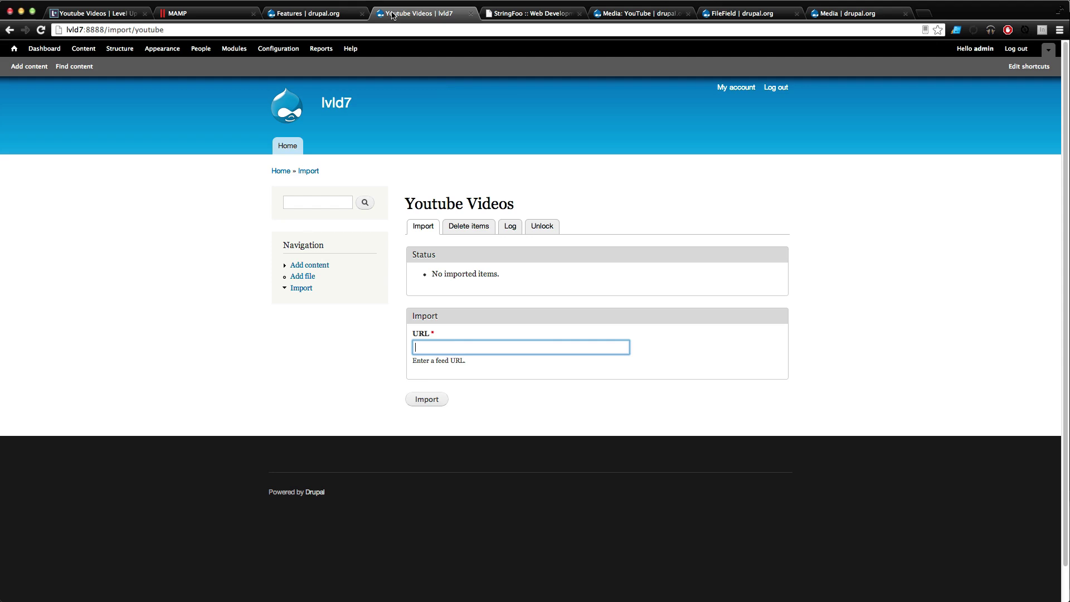
key("super+v")
left_click(440, 400)
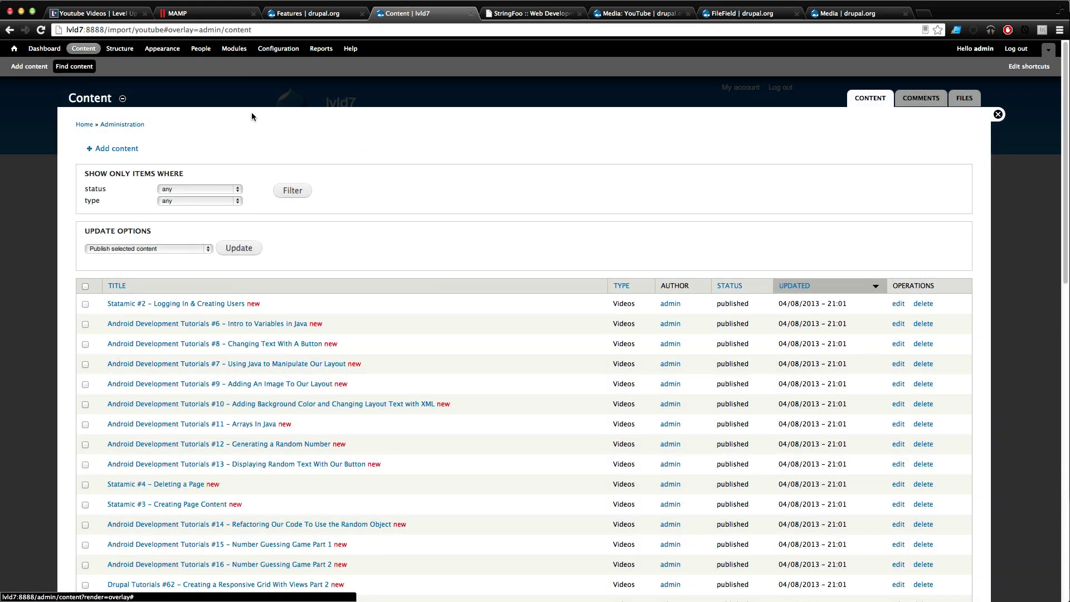
- Open the imported Android Development Tutorials #6 video page from the Content list
scroll(297, 155, "down", 3)
scroll(297, 156, "down", 15)
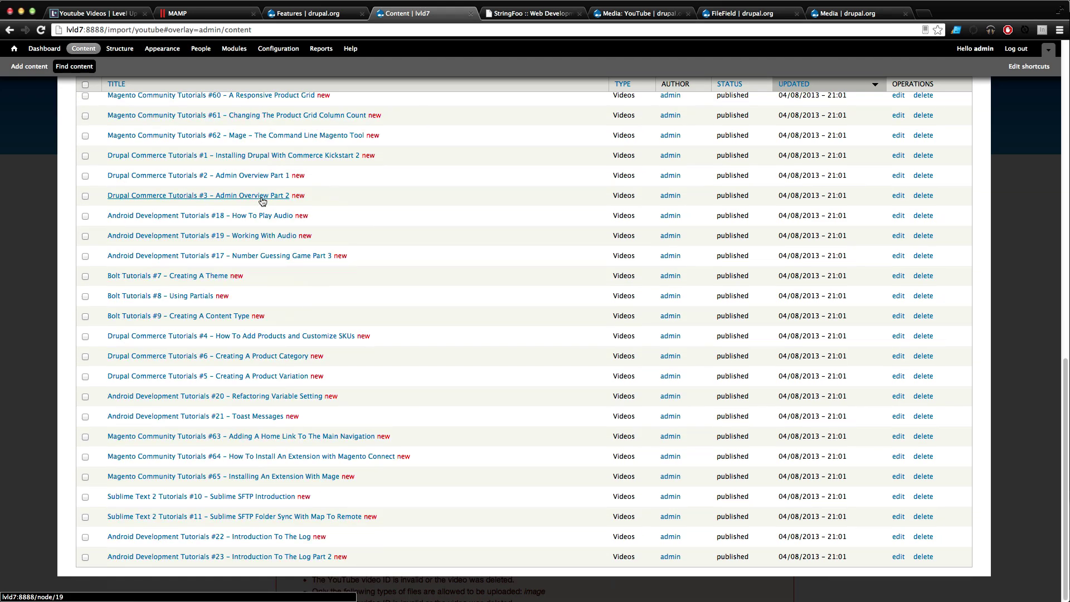
scroll(261, 192, "up", 10)
scroll(296, 221, "up", 10)
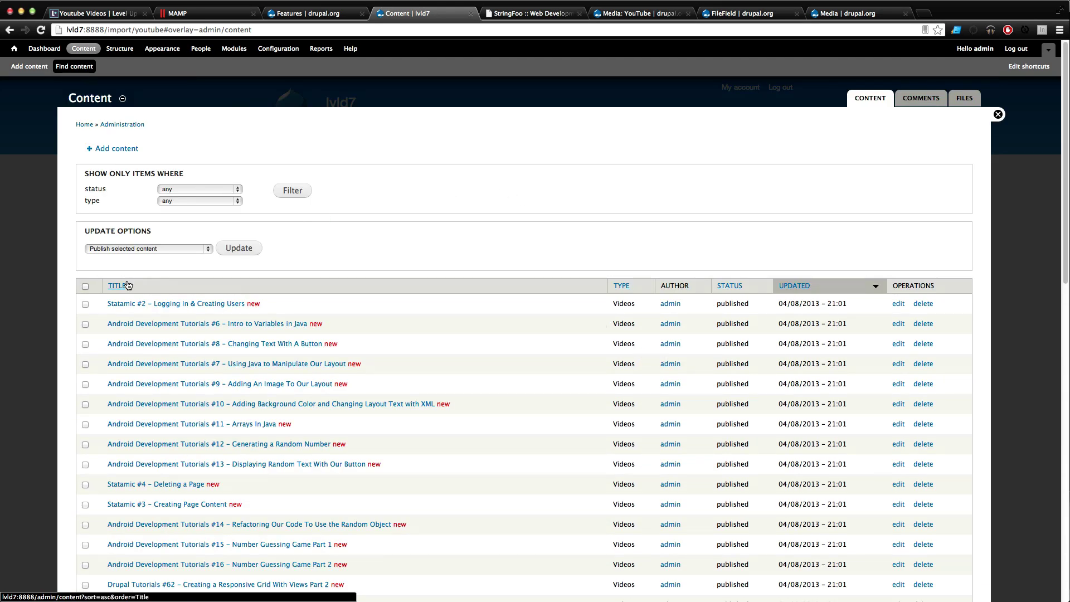
left_click(187, 324)
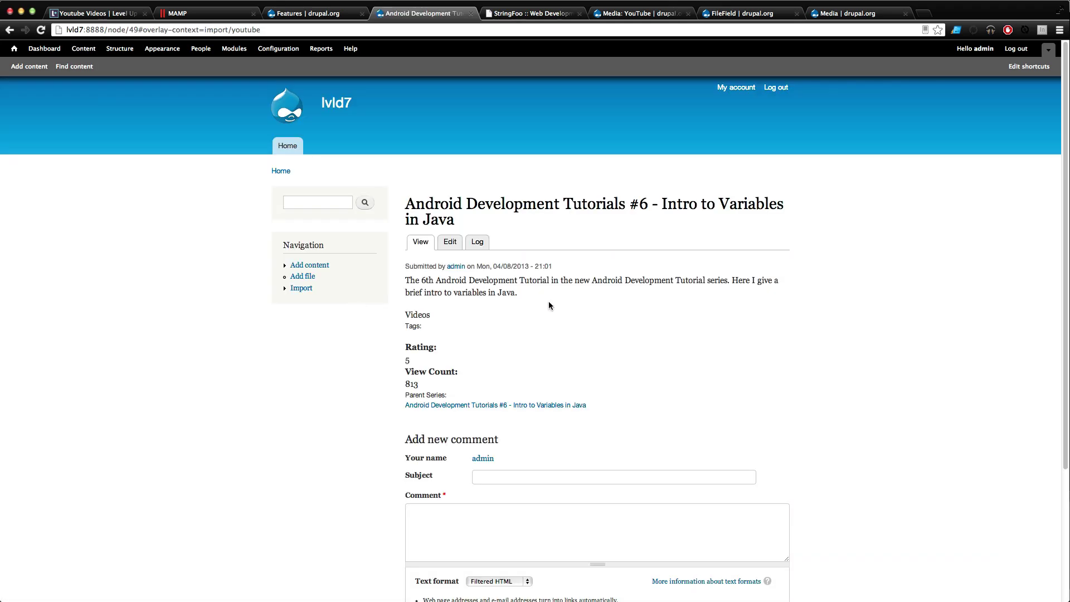
- Inspect the video's description, then return to the Content administration list
triple_click(462, 280)
left_click(559, 308)
scroll(594, 390, "down", 5)
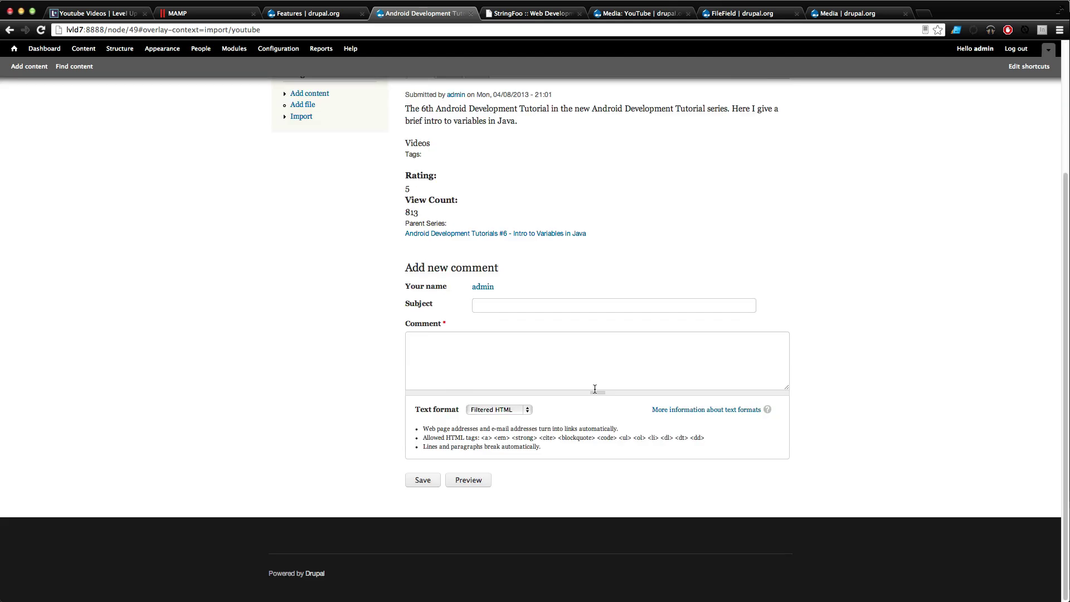
scroll(594, 387, "up", 5)
left_click(451, 243)
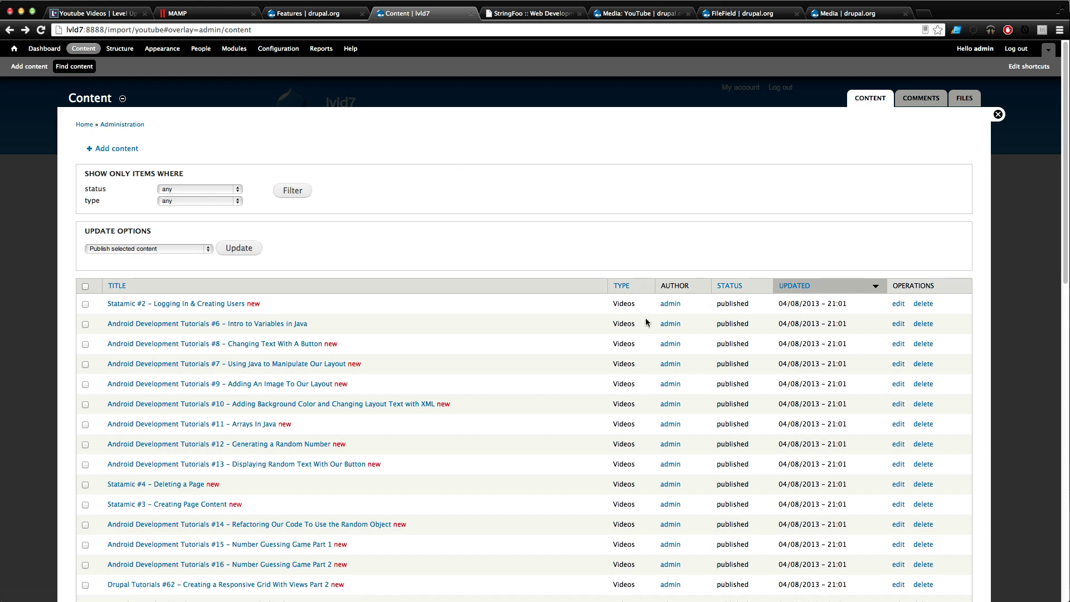
left_click(897, 307)
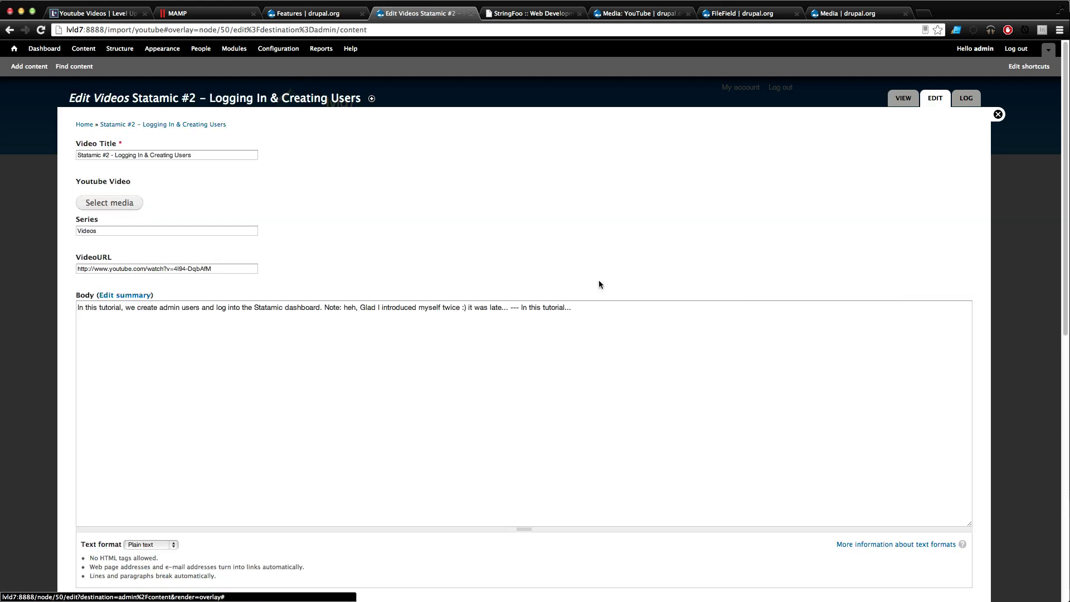
left_click(251, 267)
double_click(251, 267)
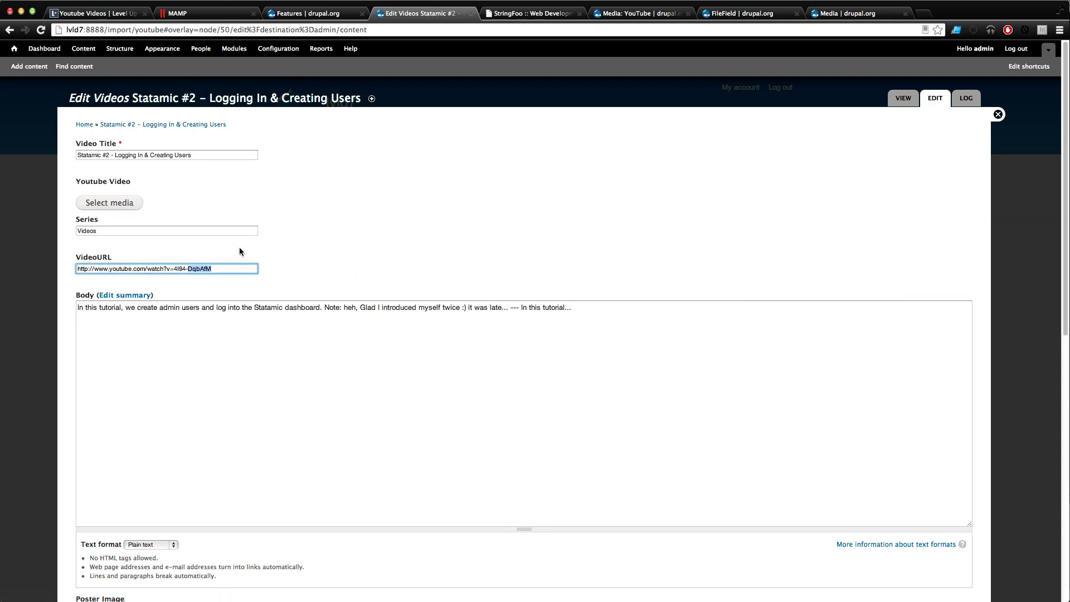
double_click(229, 231)
scroll(299, 332, "down", 10)
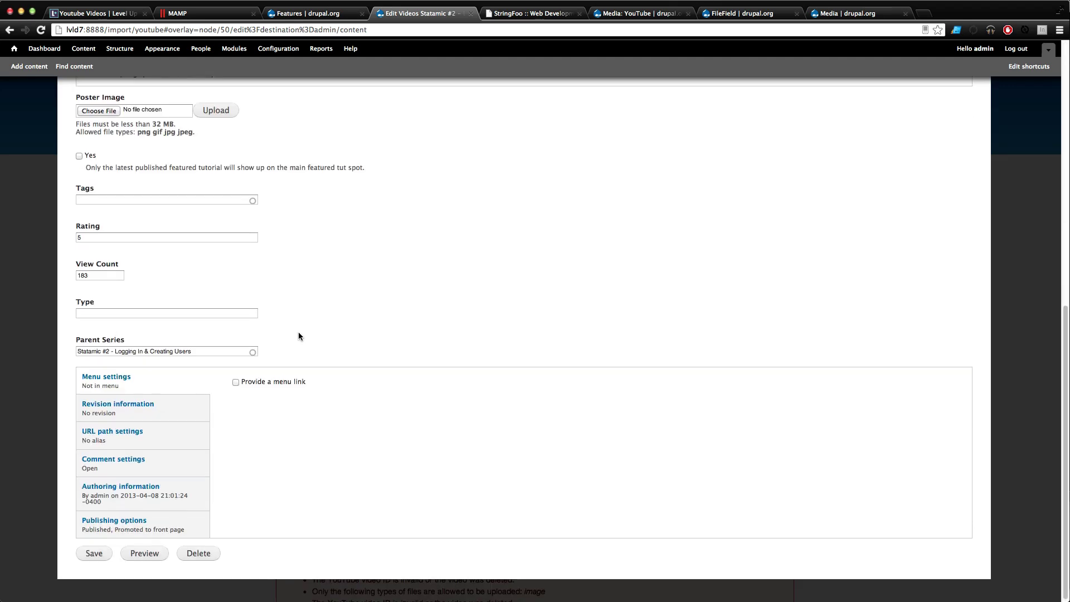
scroll(299, 332, "up", 10)
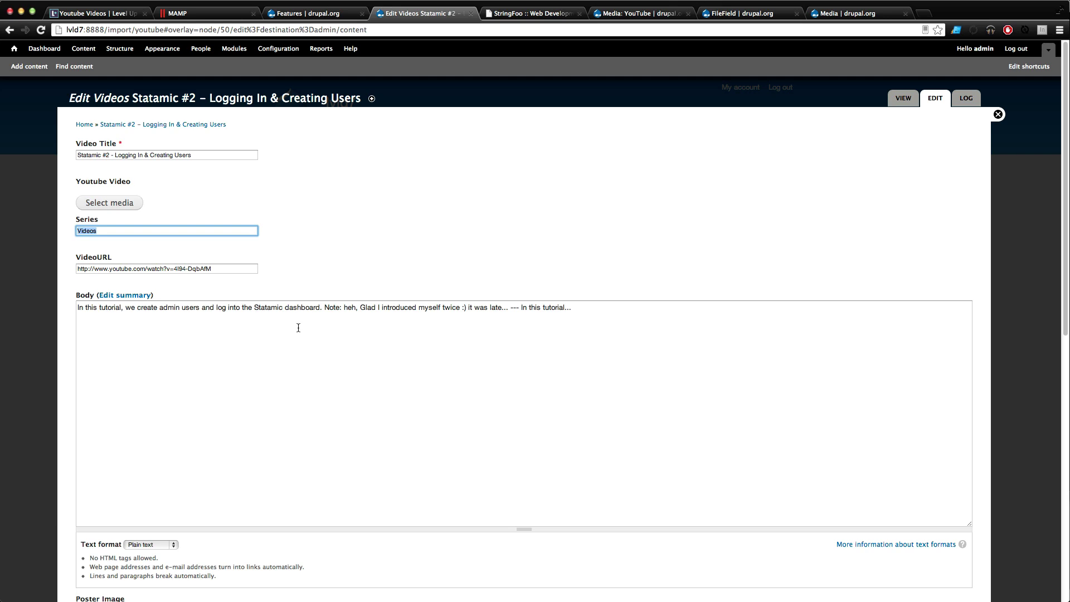
left_click(298, 328)
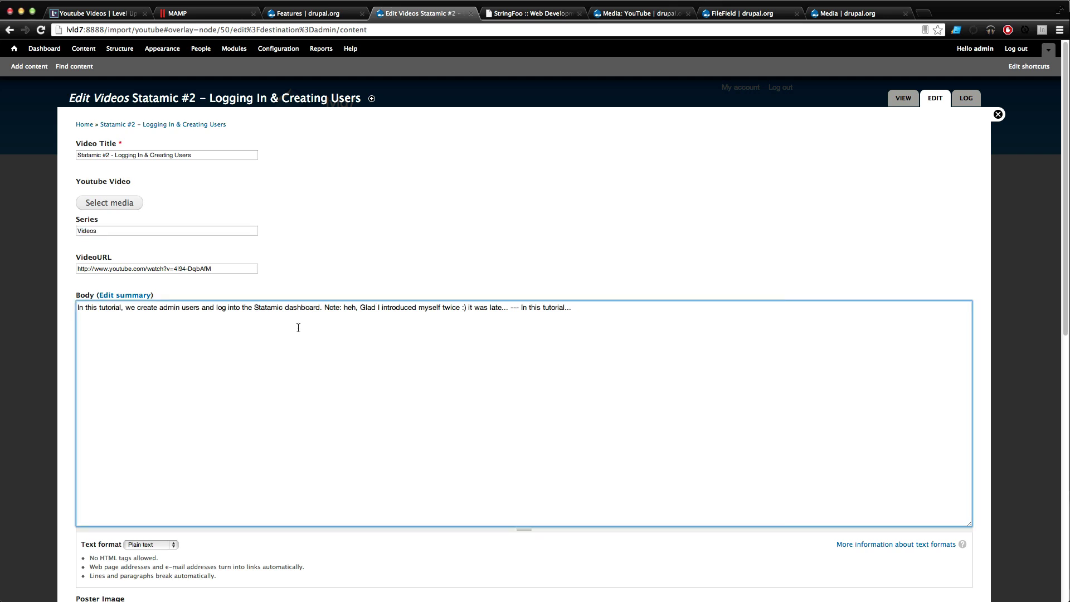